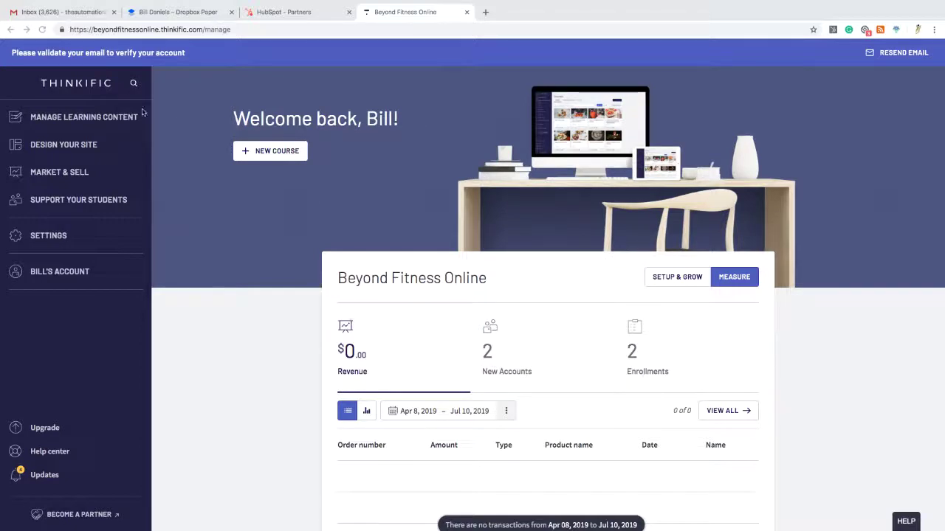
Step: Open the "17 Steps To Health" course from the course list and look over its curriculum
left_click(82, 121)
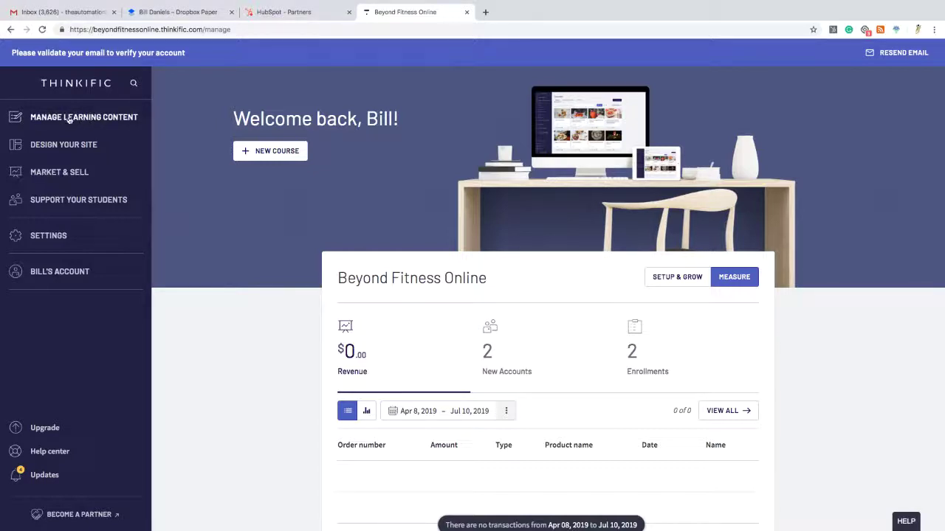
left_click(69, 120)
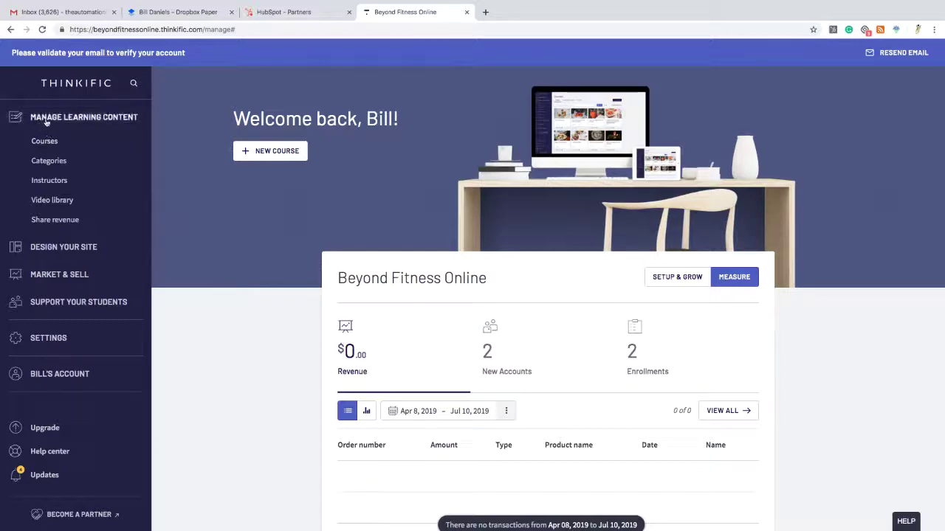
left_click(46, 142)
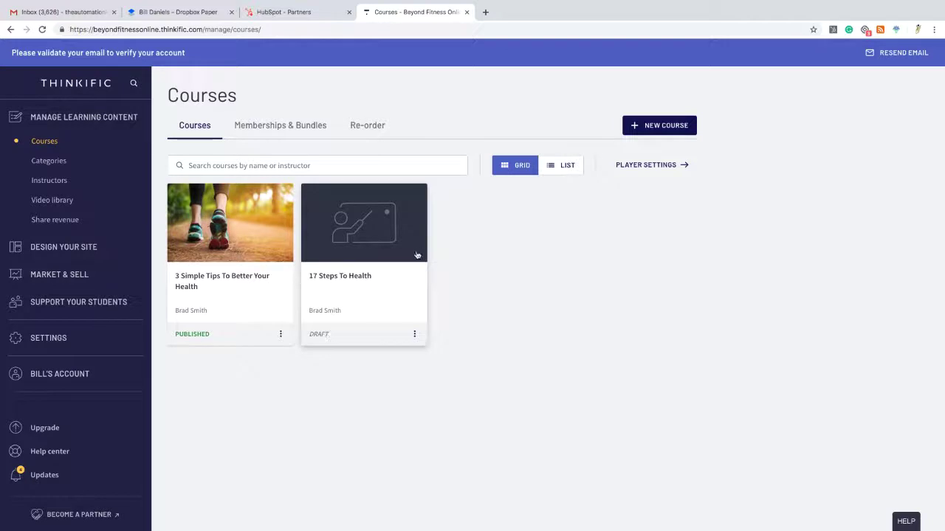
left_click(376, 228)
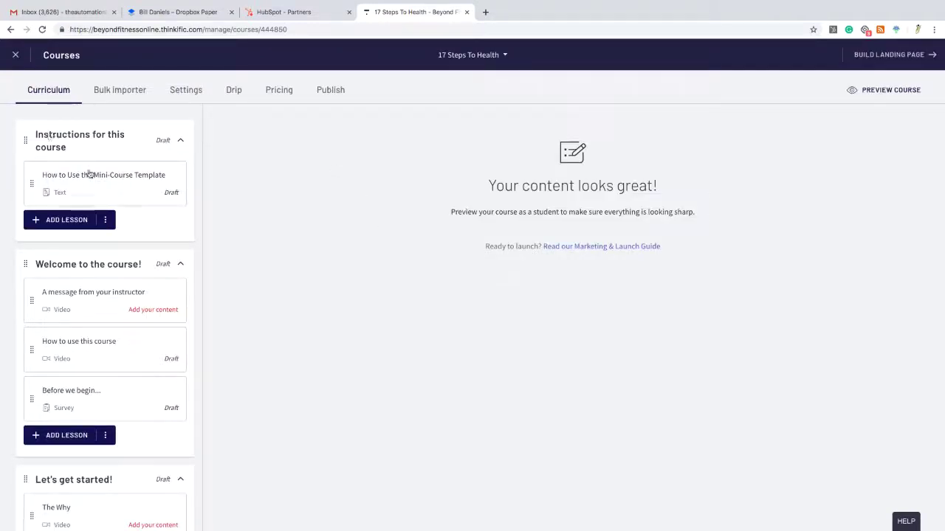
scroll(71, 310, "down", 2)
scroll(89, 337, "up", 2)
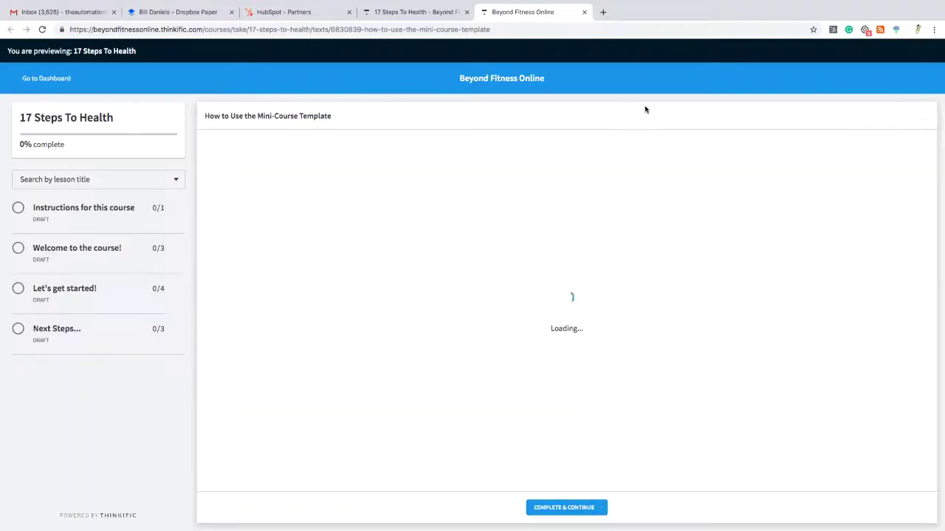
Step: In the student preview, open the "Instructions for this course" chapter, complete its lesson and continue to the following chapter
left_click(80, 208)
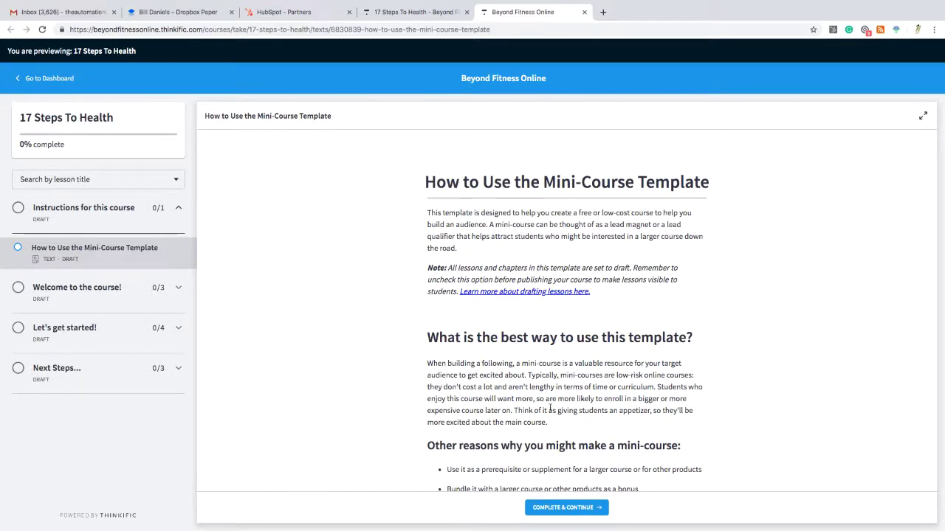
scroll(550, 408, "down", 4)
scroll(591, 347, "up", 4)
left_click(579, 508)
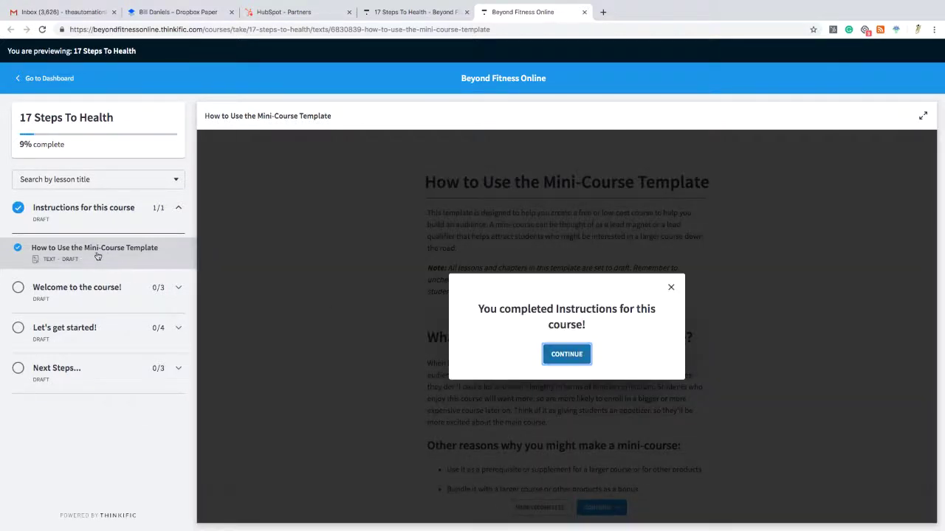
left_click(572, 355)
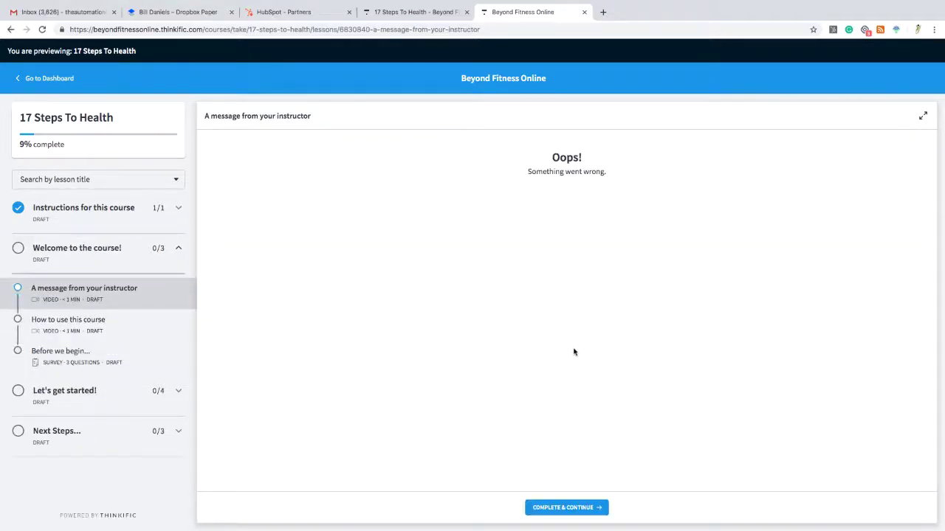
Step: Preview the remaining lessons of "Welcome to the course!" and those of "Let's get started!" up to the quiz, and close the preview
left_click(83, 323)
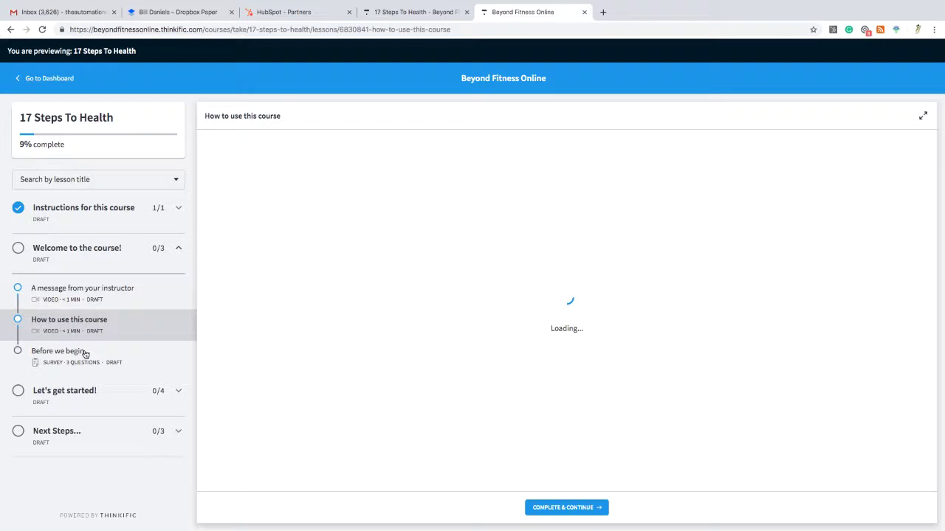
left_click(87, 358)
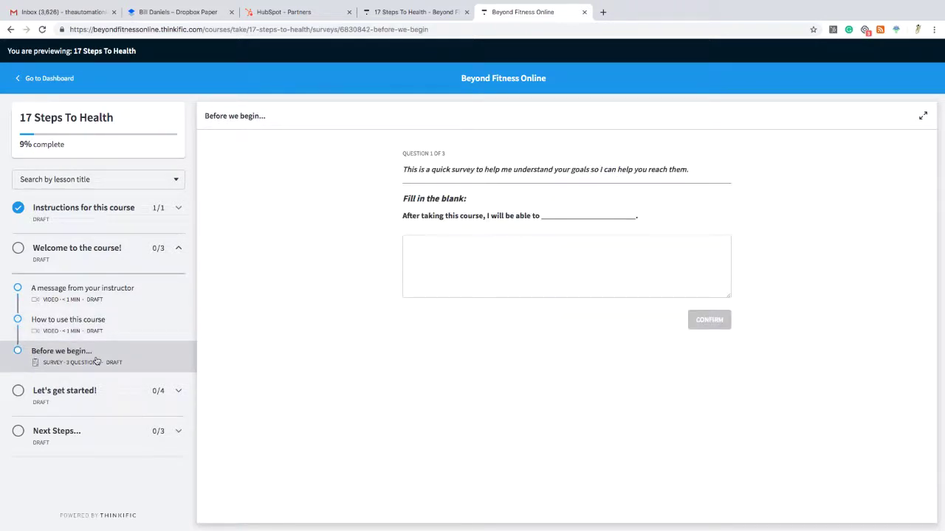
left_click(93, 395)
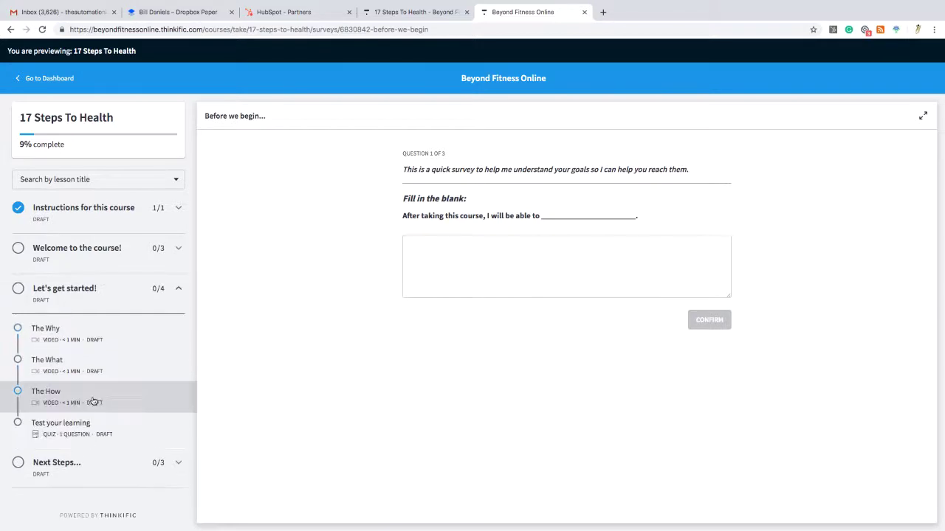
left_click(93, 339)
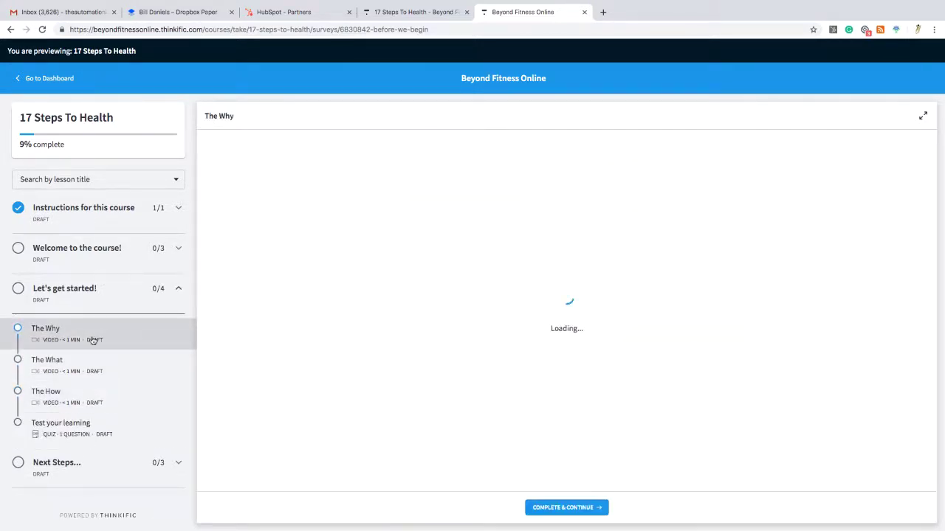
left_click(104, 371)
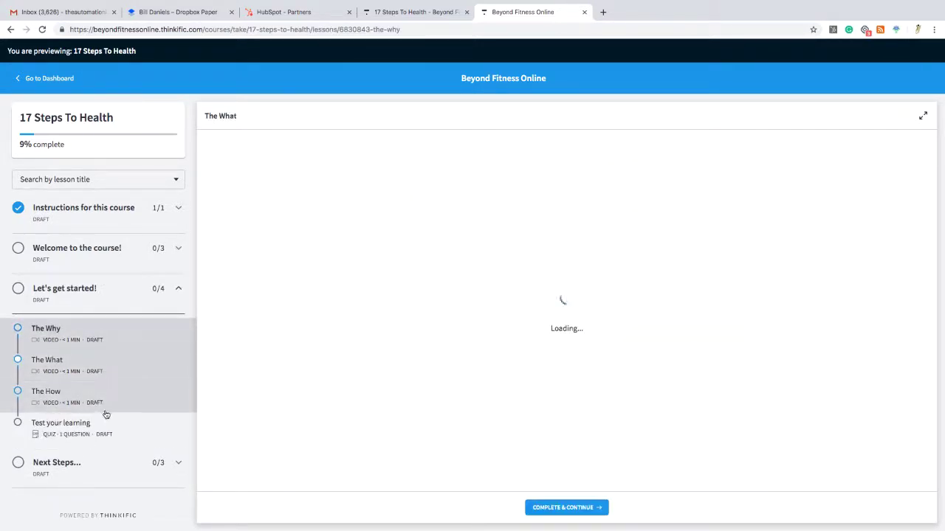
left_click(106, 425)
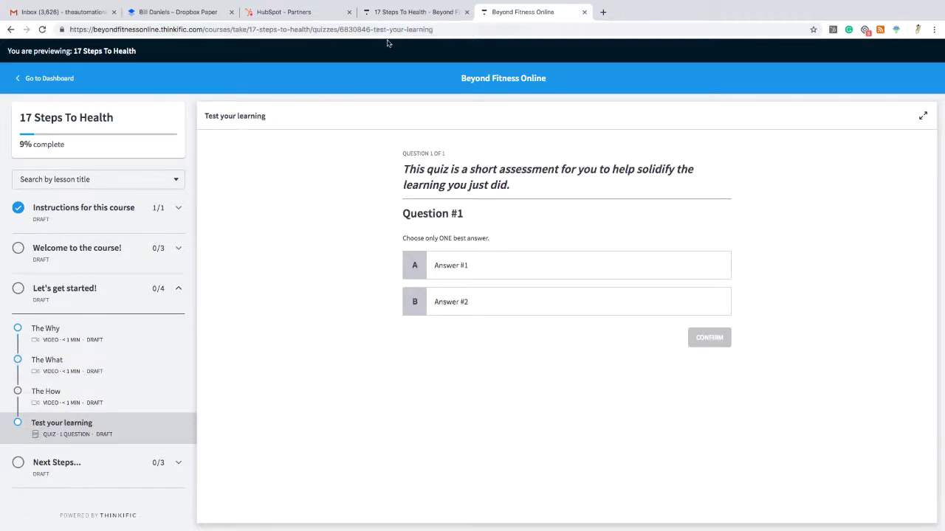
left_click(583, 12)
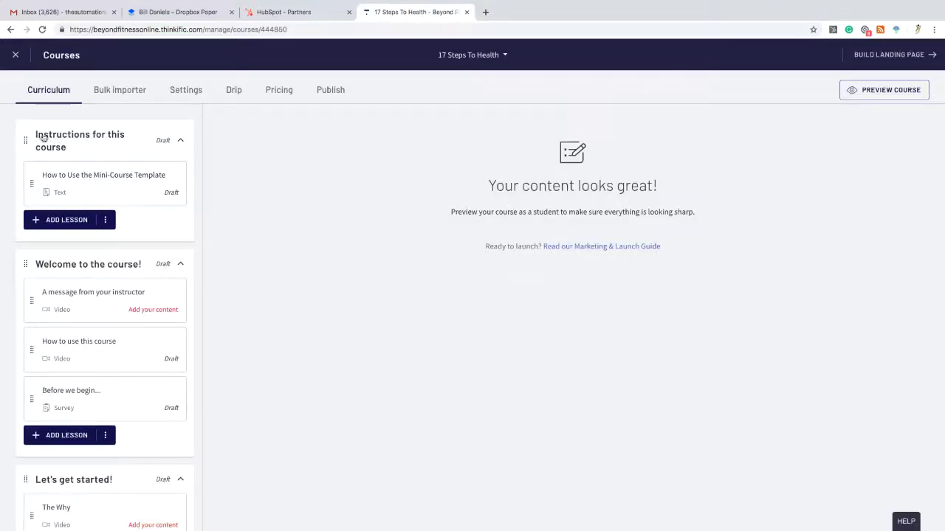
Step: Open the "How to Use the Mini-Course Template" lesson for editing and review its settings and text content
left_click(98, 177)
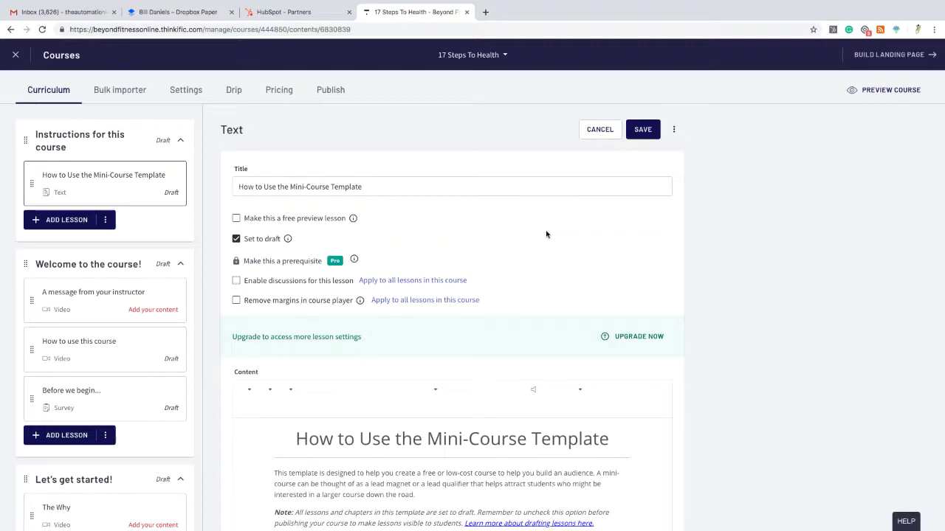
scroll(550, 234, "down", 3)
scroll(552, 236, "down", 3)
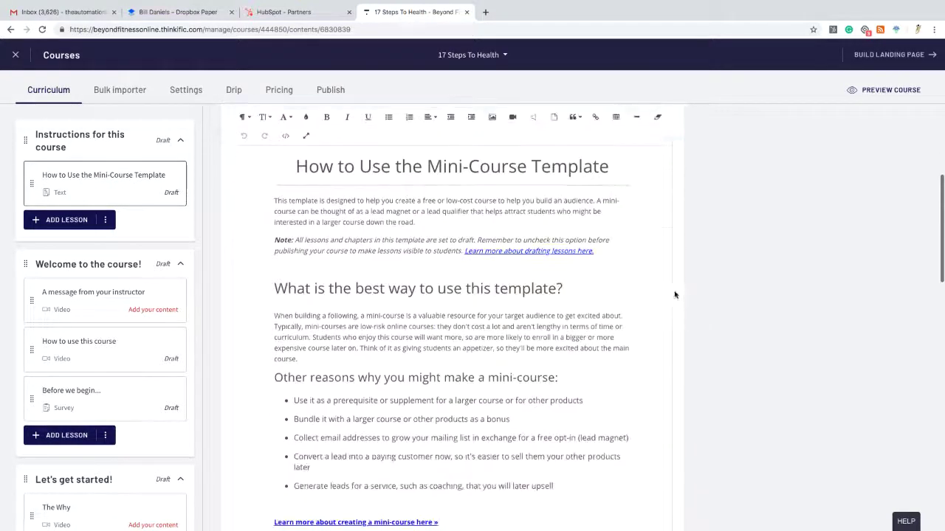
scroll(518, 263, "down", 2)
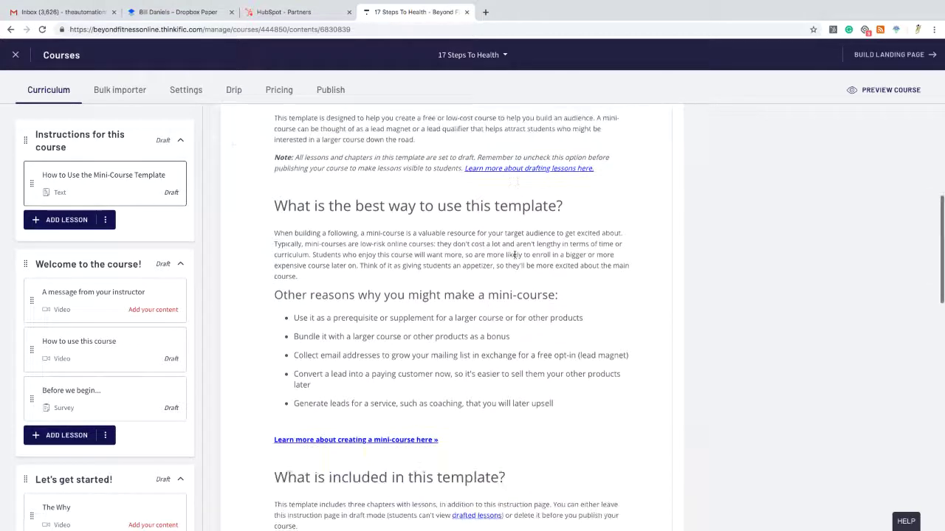
scroll(442, 333, "down", 2)
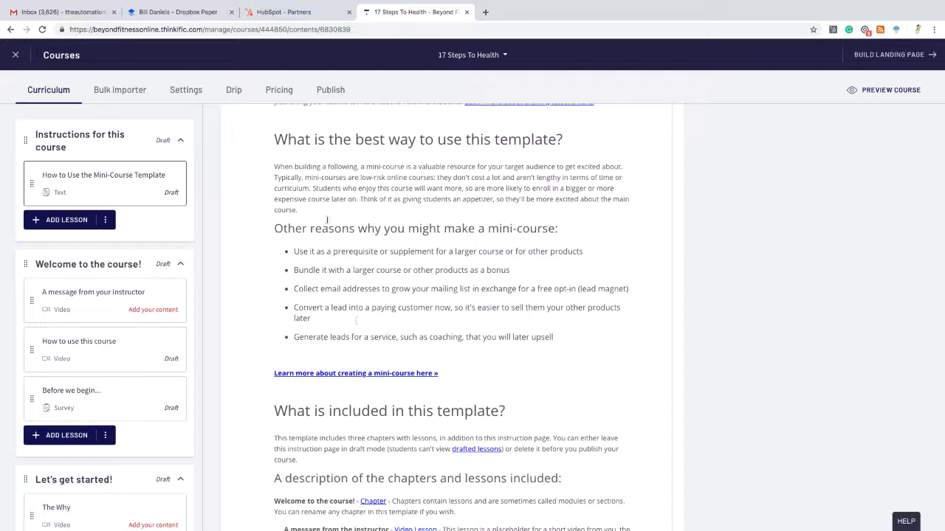
scroll(443, 260, "up", 1)
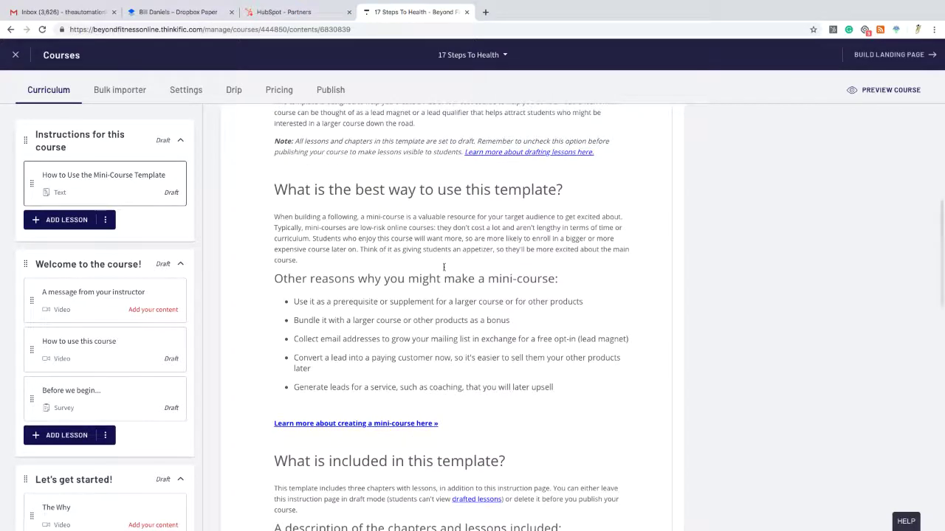
scroll(447, 264, "up", 1)
scroll(449, 268, "up", 1)
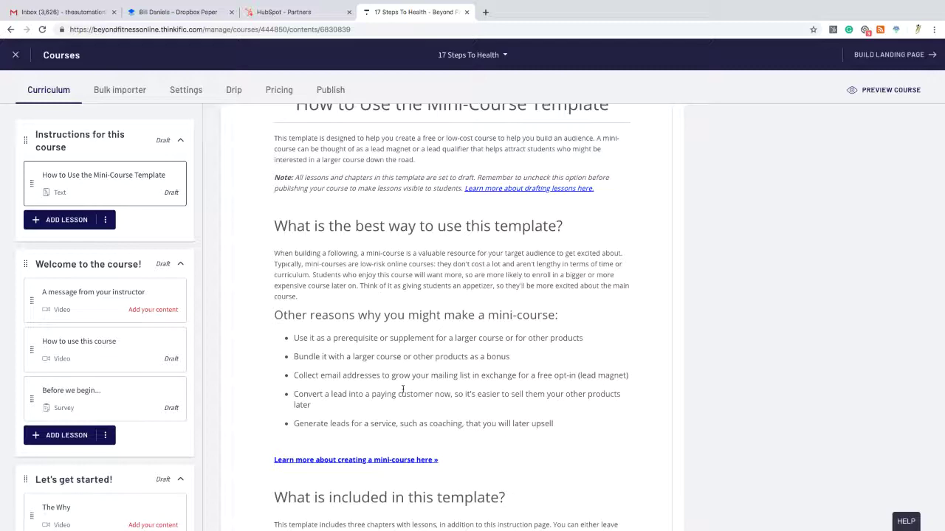
scroll(405, 389, "up", 3)
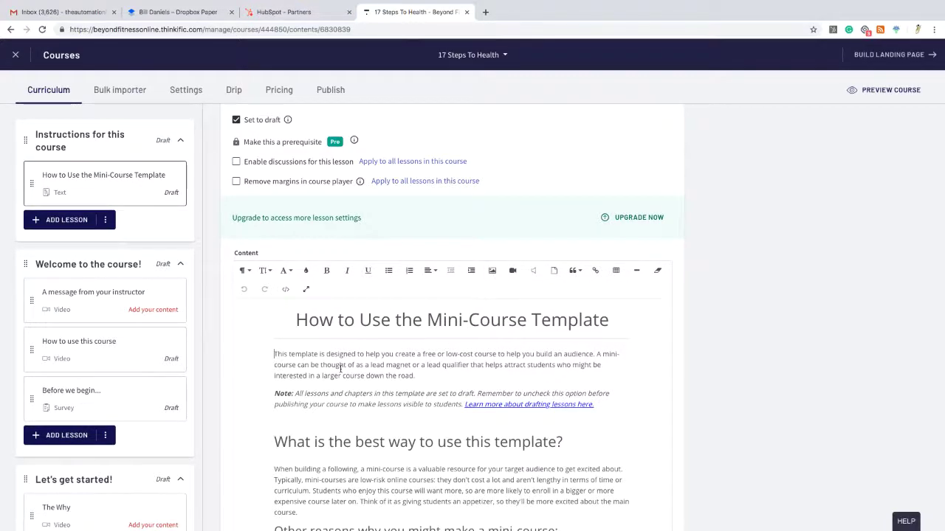
key("Return")
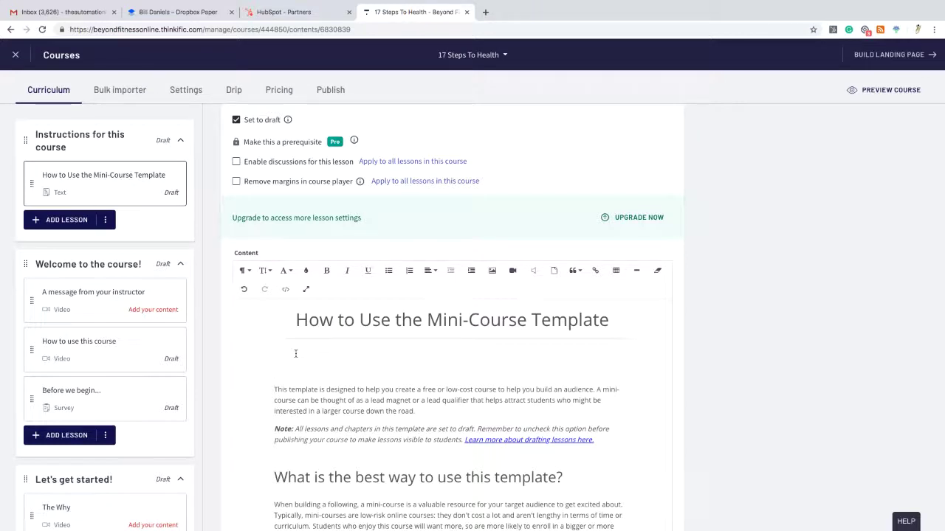
left_click(512, 270)
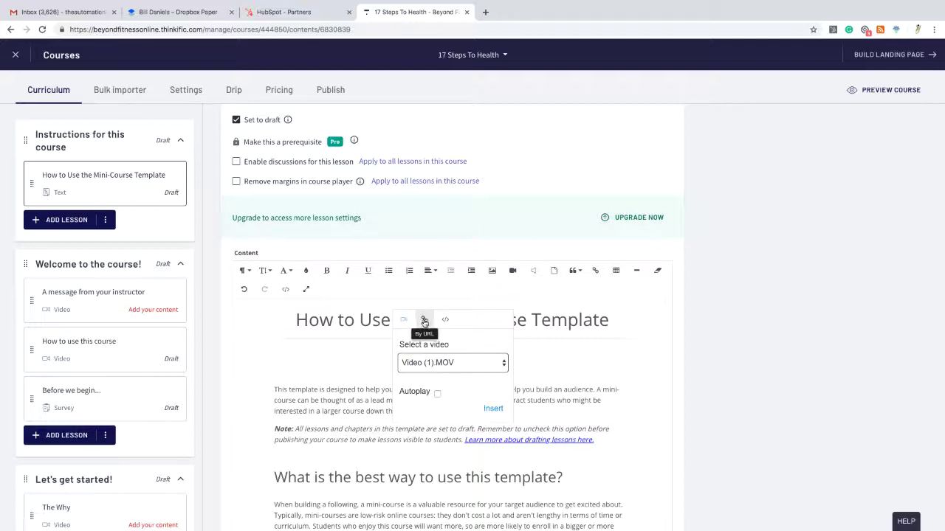
left_click(523, 360)
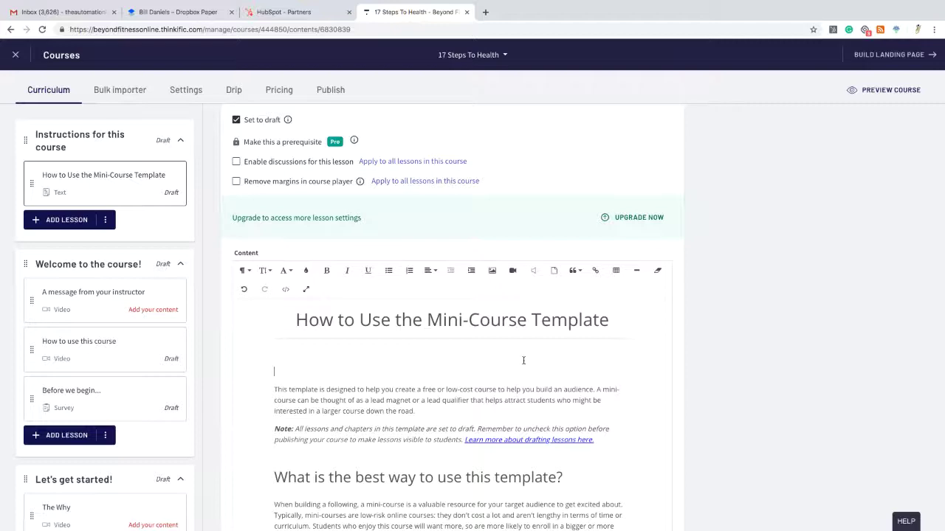
key("BackSpace")
key("Delete")
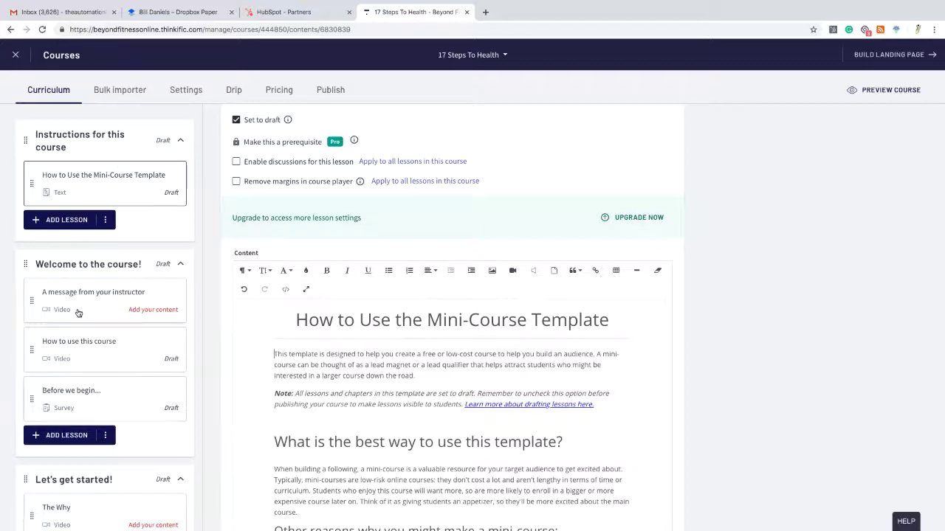
Step: Add a new text lesson to the "Welcome to the course!" chapter
left_click(61, 436)
scroll(118, 414, "down", 3)
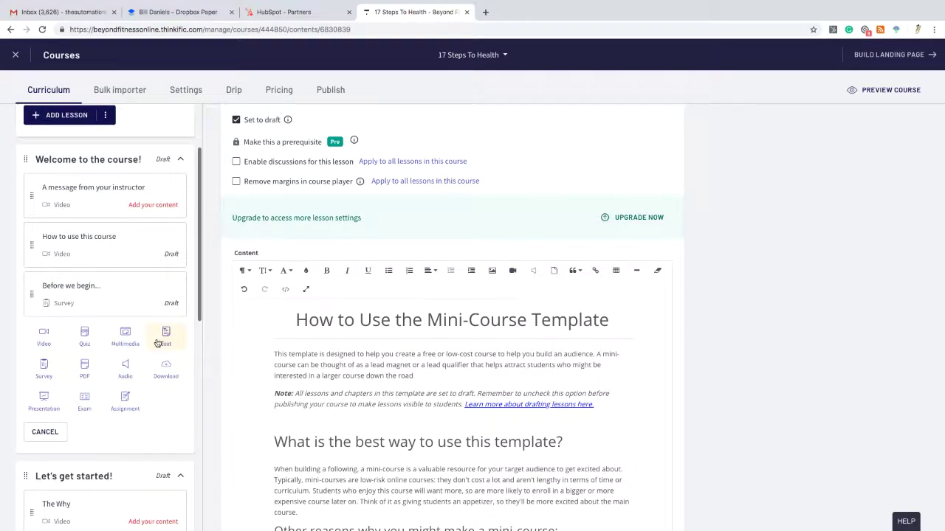
scroll(150, 344, "up", 1)
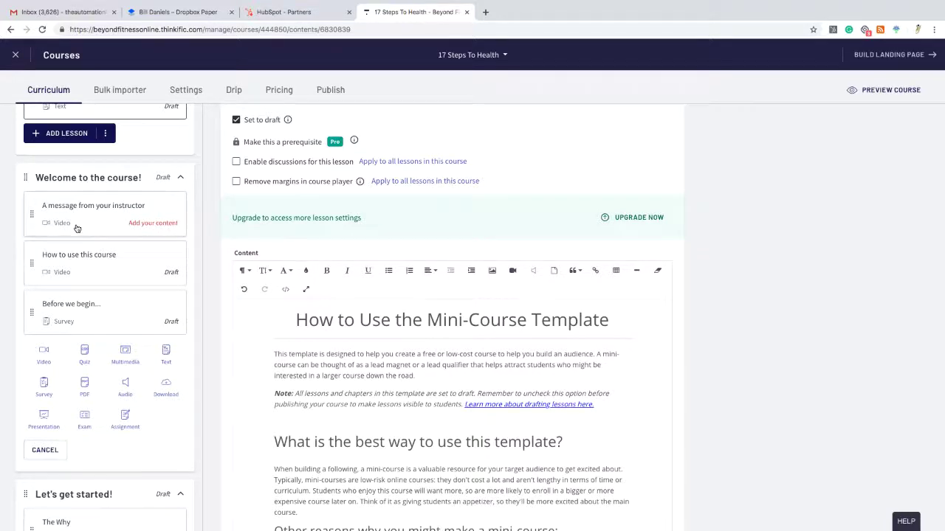
left_click(166, 355)
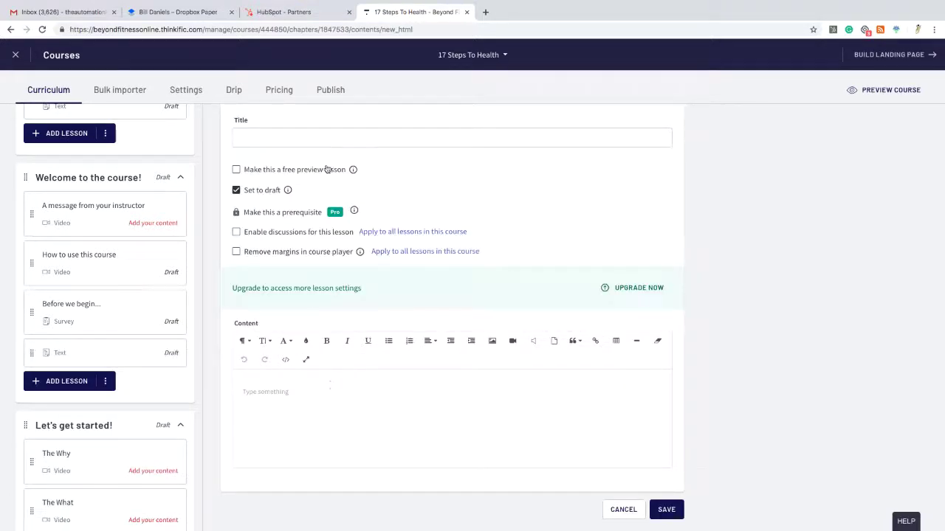
Step: Title the new text lesson "Lesson #1", enter "Information Here" as its content, and save it
left_click(319, 141)
type("Less")
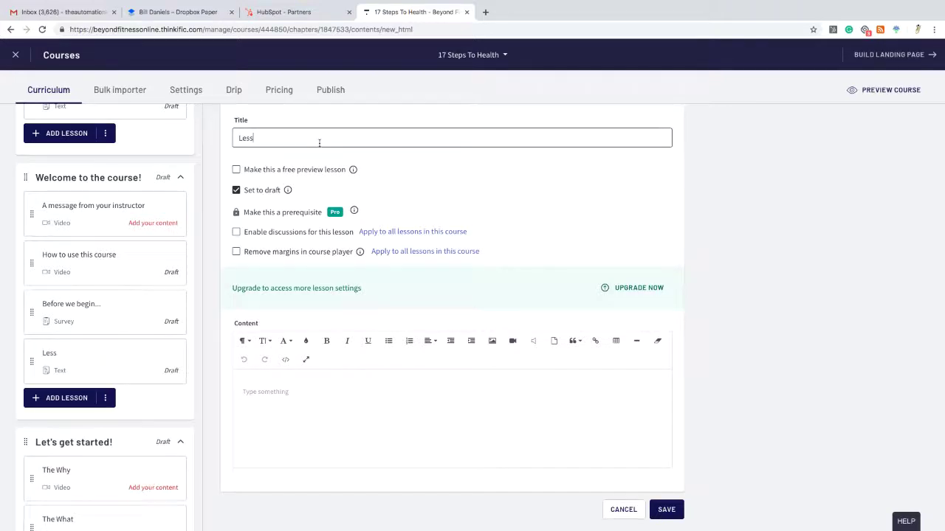
type("on #1")
left_click(496, 183)
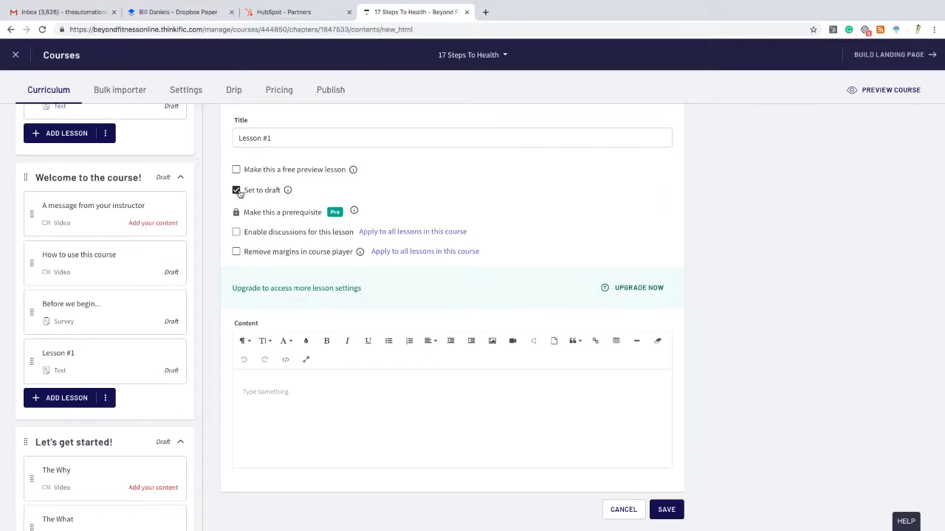
type("(nformation Here")
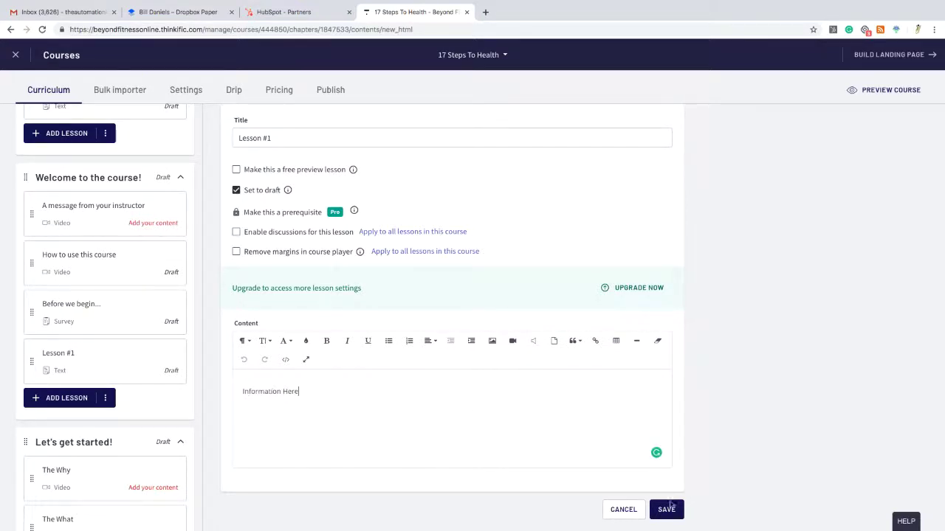
left_click(668, 508)
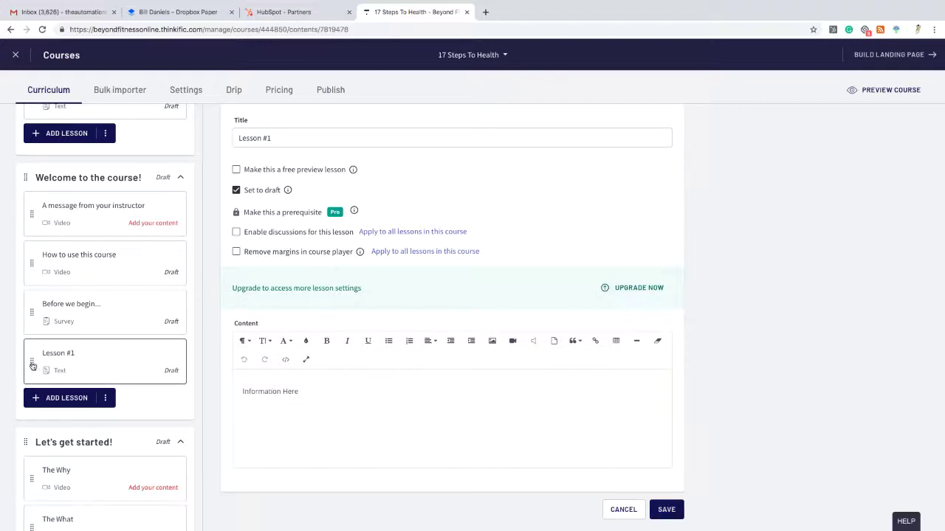
Step: Move "Lesson #1" to the top of the "Welcome to the course!" chapter and open the "A message from your instructor" video lesson
left_click_drag(33, 365, 31, 218)
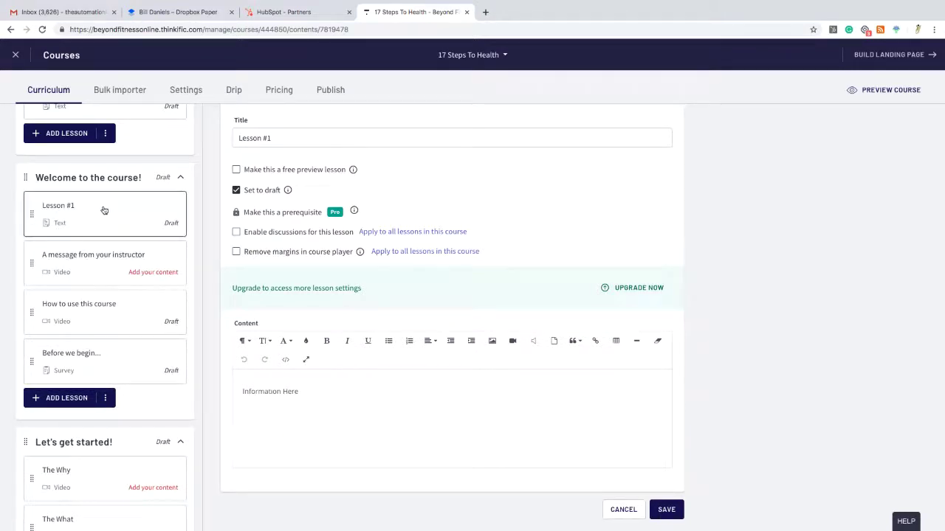
left_click(89, 258)
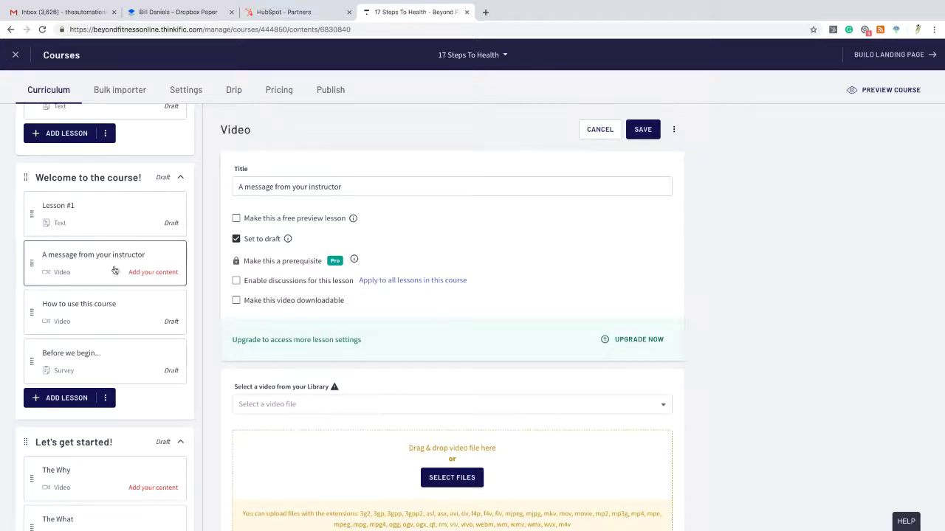
Step: Rename the "A message from your instructor" video lesson as "Lession #1 Video" and save it
scroll(451, 384, "down", 2)
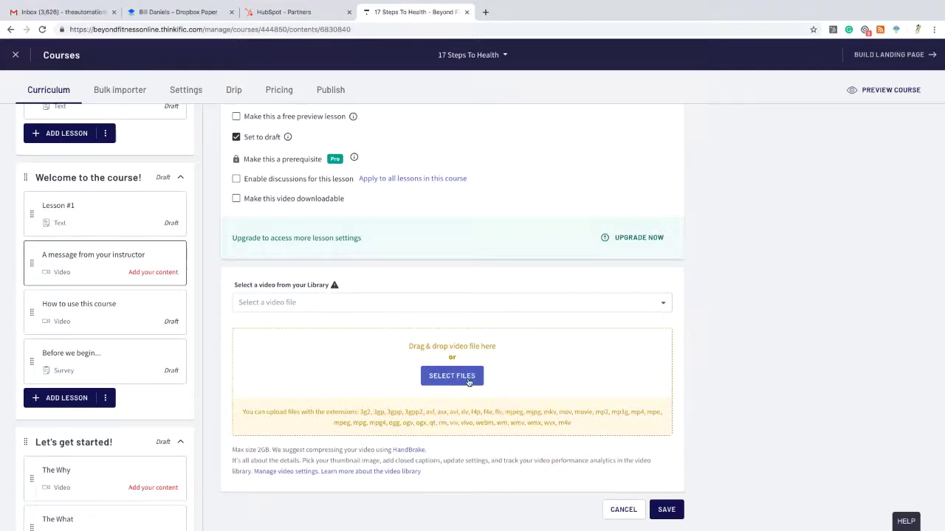
scroll(421, 369, "up", 2)
left_click_drag(350, 191, 222, 186)
type("Less")
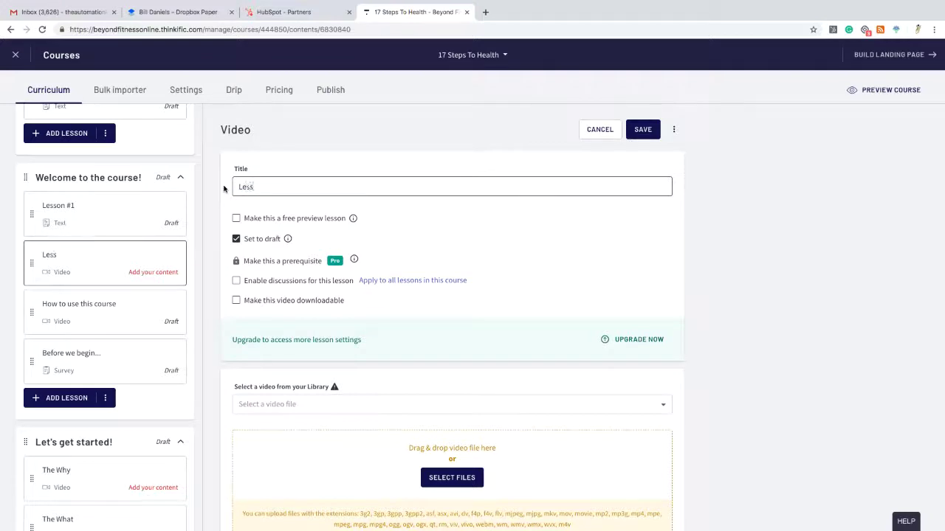
type("ion #1 Video")
left_click(647, 130)
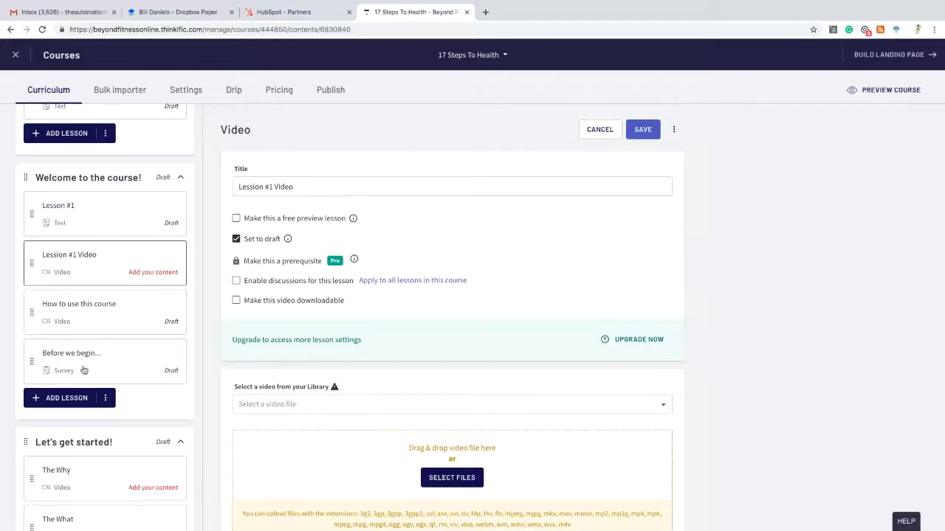
Step: Add a text lesson "Lesson #2" with the content "Information" to the "Welcome to the course!" chapter and place it directly below "Lession #1 Video"
left_click(56, 397)
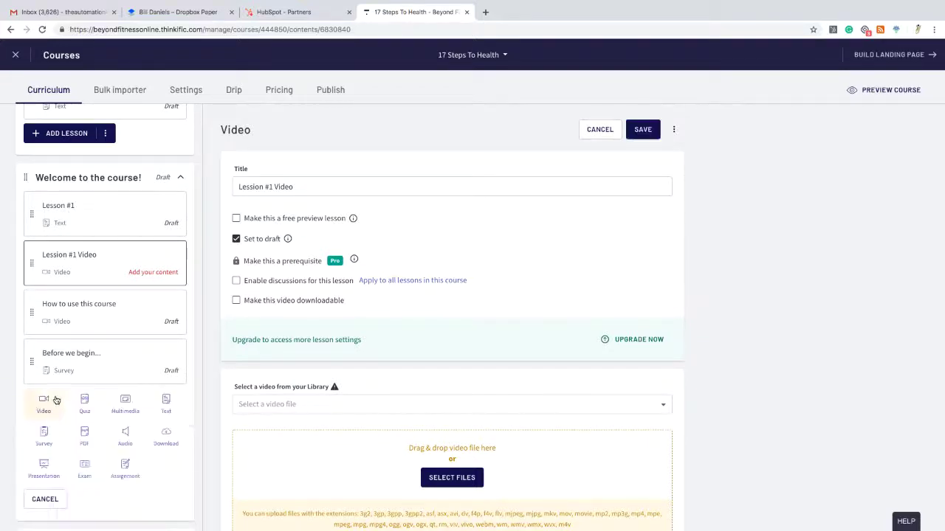
left_click(169, 410)
left_click(258, 188)
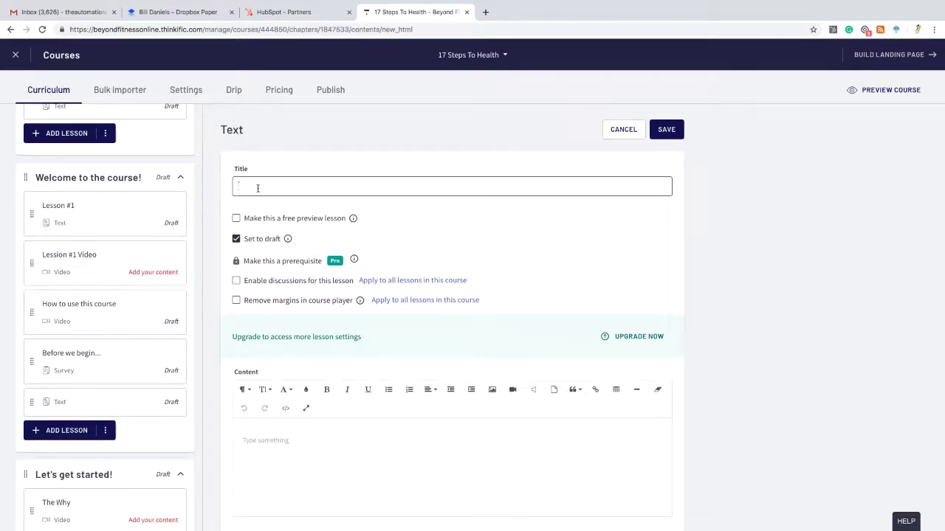
type("Lesson")
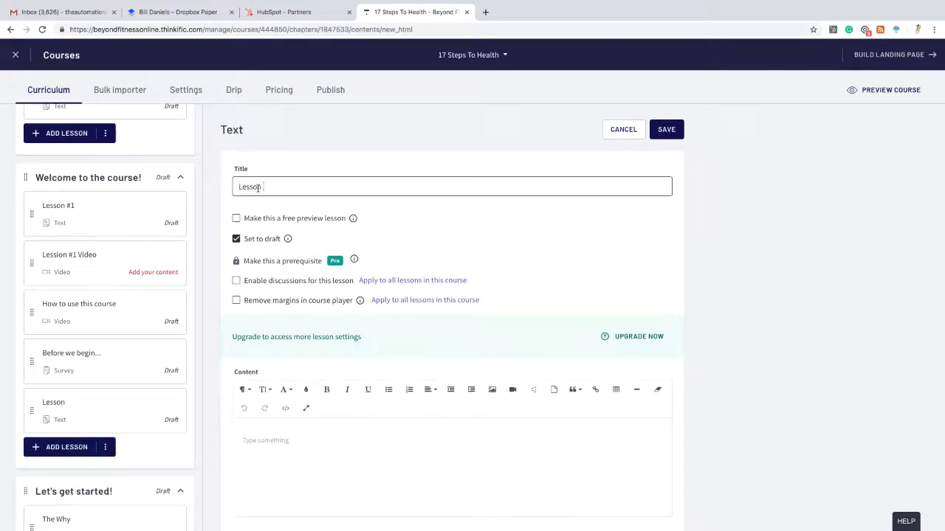
type(" #2")
scroll(352, 253, "down", 1)
left_click(342, 392)
type("mation")
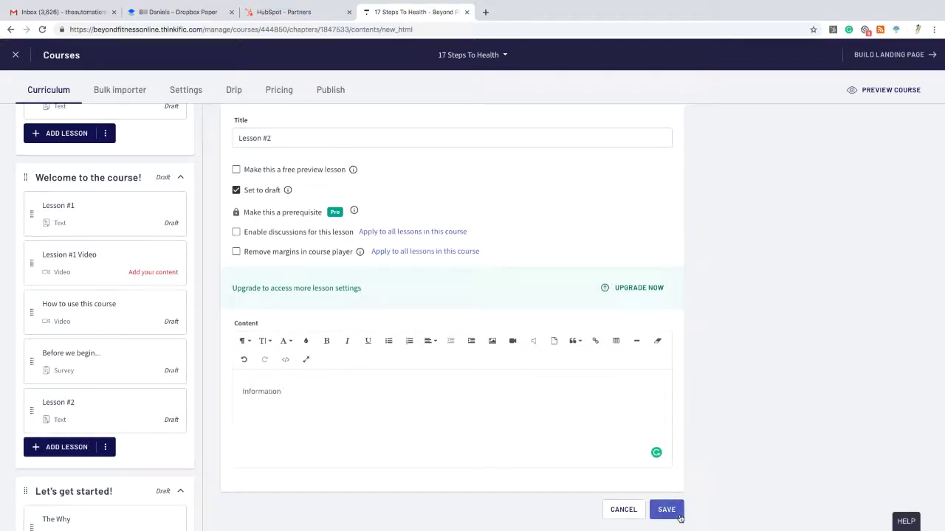
left_click_drag(31, 411, 31, 316)
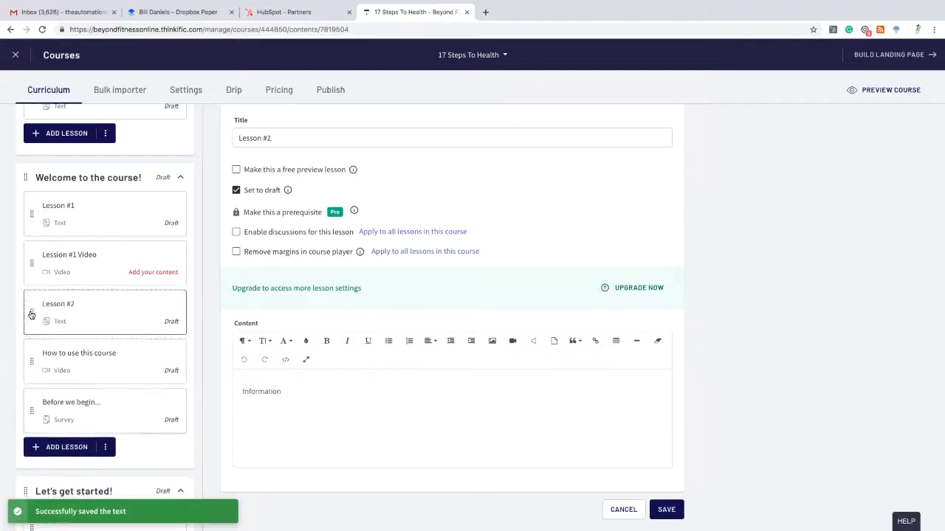
Step: Rename the "How to use this course" video lesson as "Lesson #2 Video" and save it
left_click(74, 357)
triple_click(302, 187)
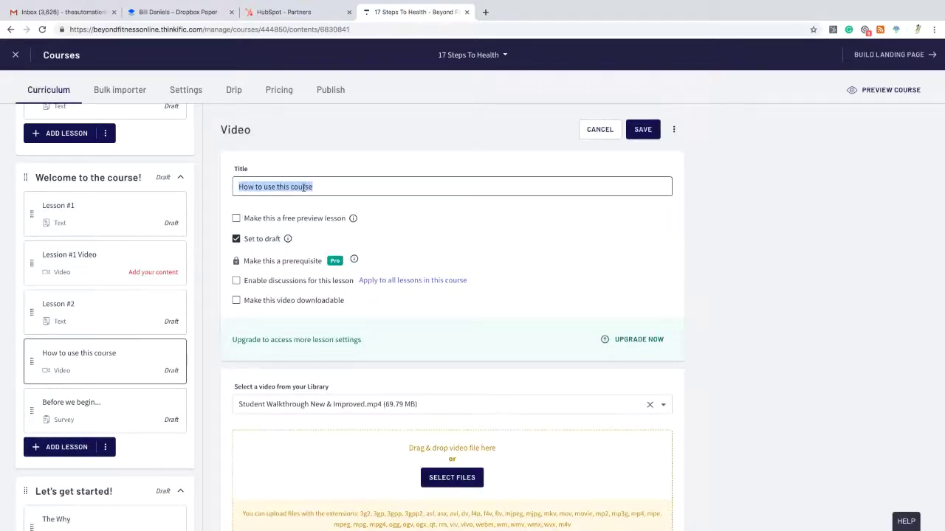
type("Lesson #")
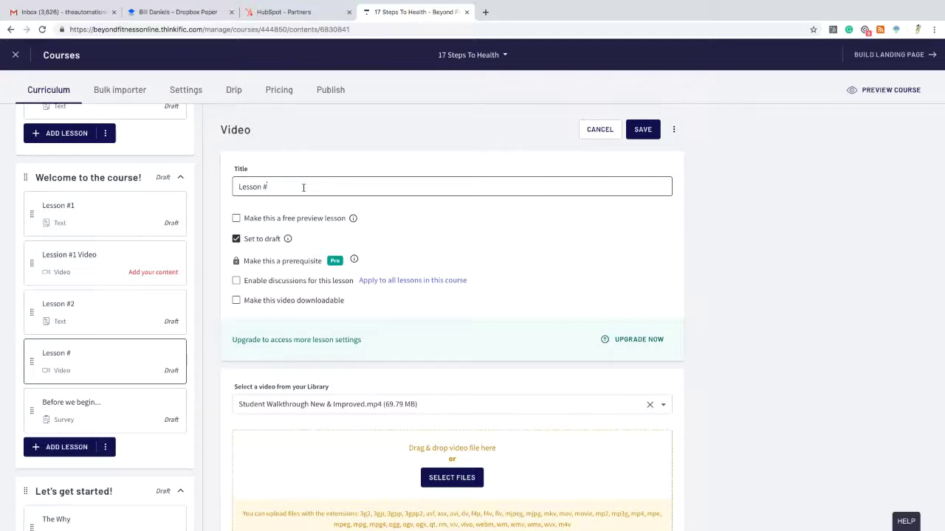
type("2 Video")
left_click(642, 131)
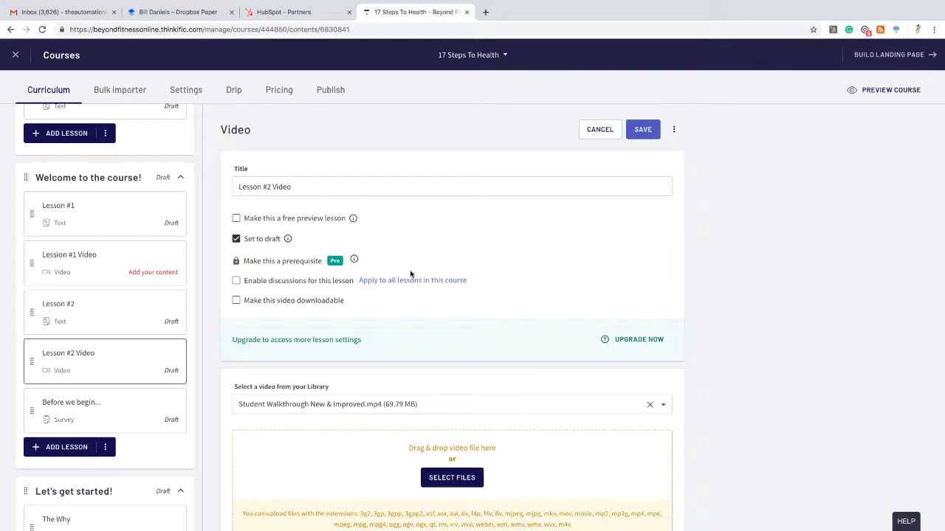
Step: Add a text lesson titled "Lesson #3 + Video" to the "Welcome to the course!" chapter, with the content lines "Information", "+" and "Video Here"
scroll(413, 276, "down", 1)
scroll(111, 399, "down", 1)
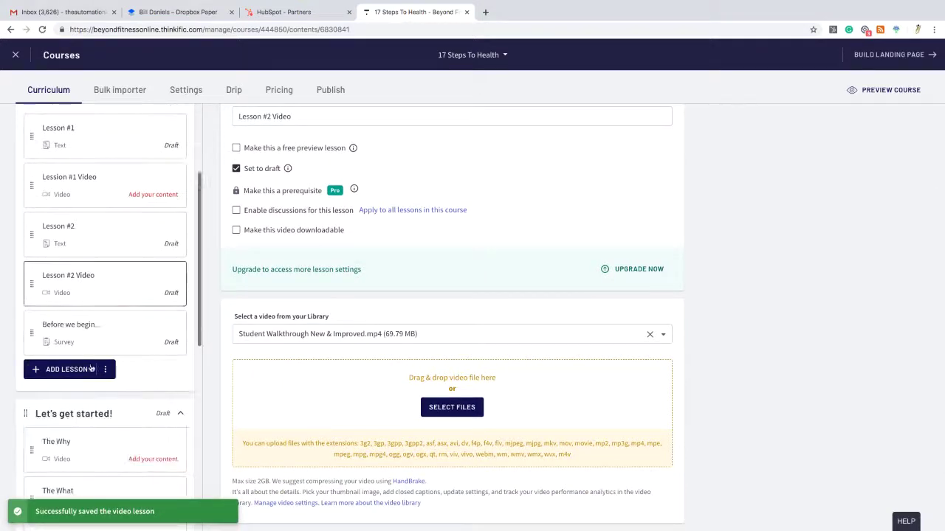
left_click(66, 372)
scroll(67, 375, "down", 1)
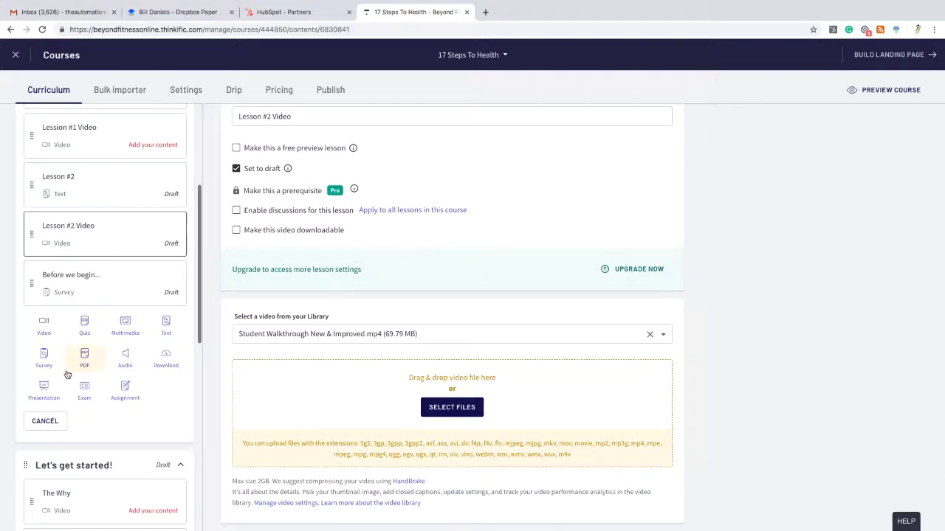
scroll(64, 375, "down", 1)
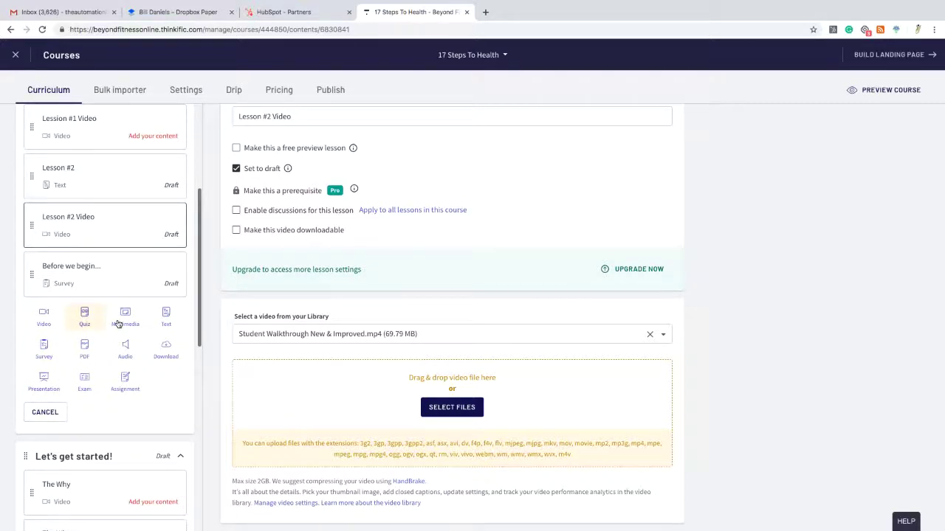
left_click(166, 318)
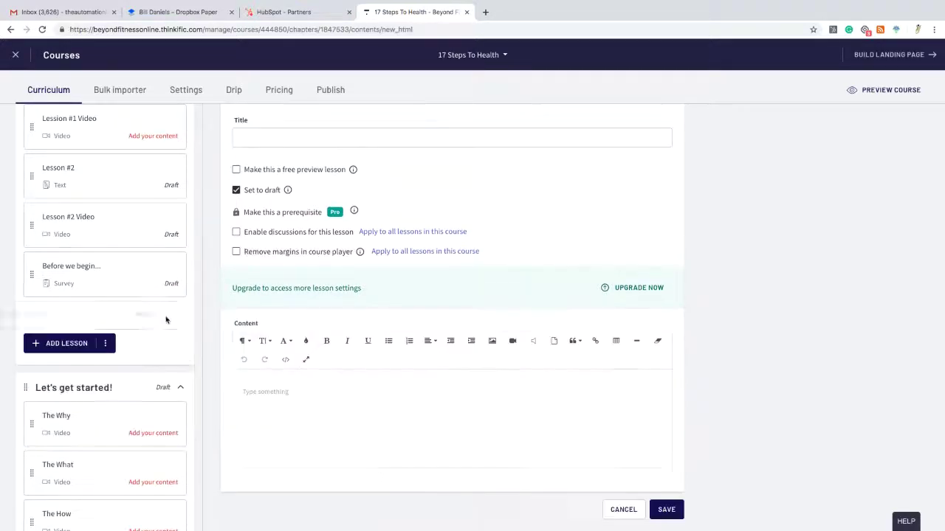
left_click(272, 143)
type("Lesson #3")
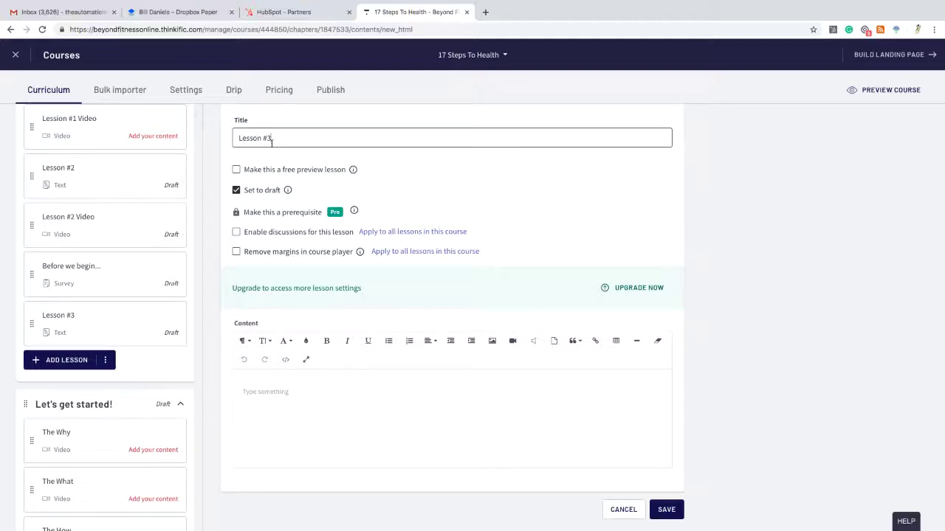
type(" + Video")
left_click(337, 381)
type("Information")
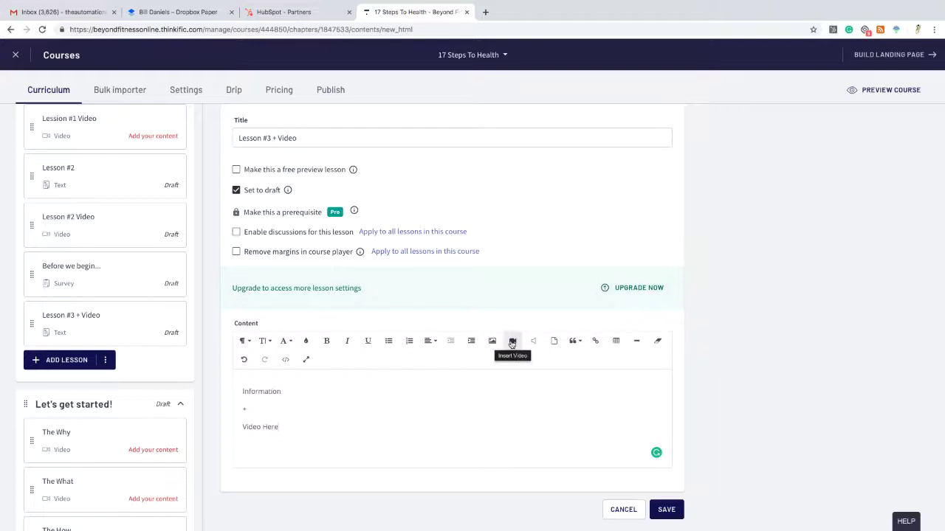
Step: Insert the library video "Video (1).MOV" below the text in the lesson content and delete it again
left_click(512, 341)
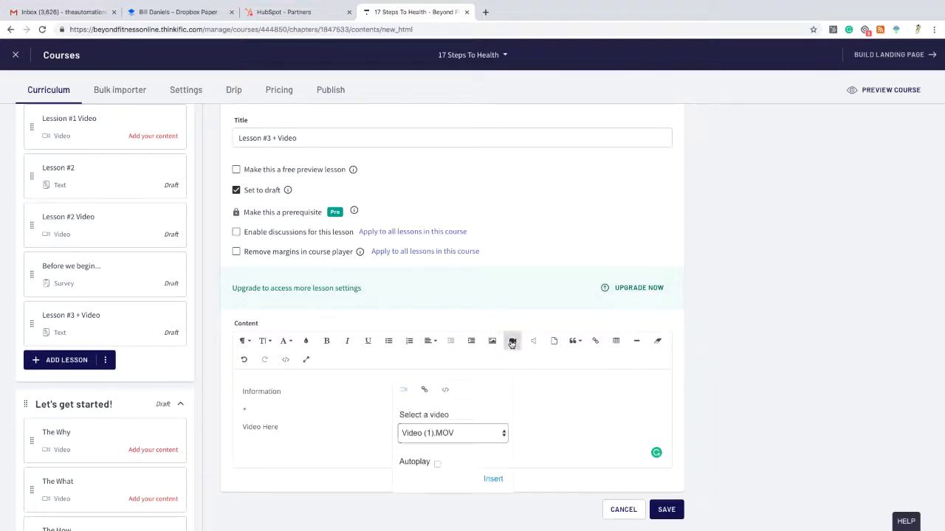
left_click(493, 479)
scroll(502, 477, "down", 2)
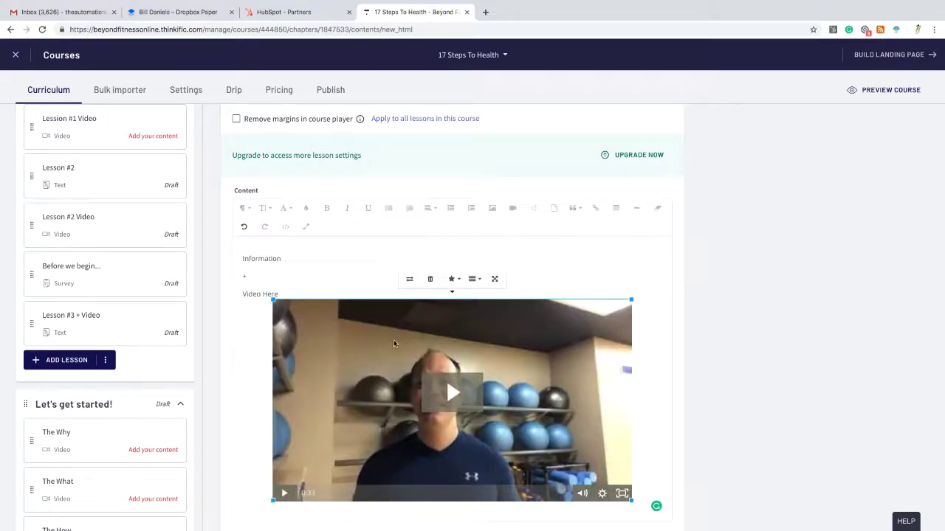
key("Delete")
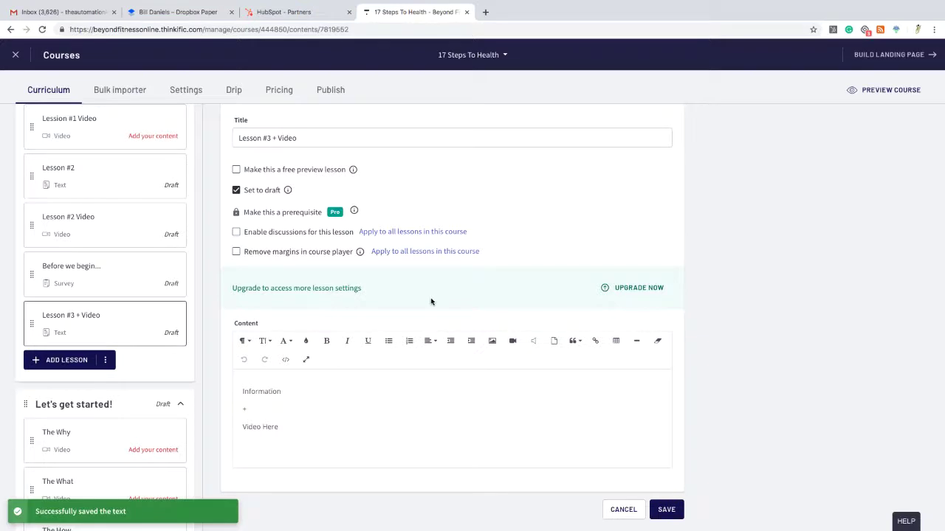
Step: Move "Lesson #3 + Video" above the "Before we begin..." survey and open the survey's title for editing
left_click_drag(32, 323, 32, 275)
left_click(85, 325)
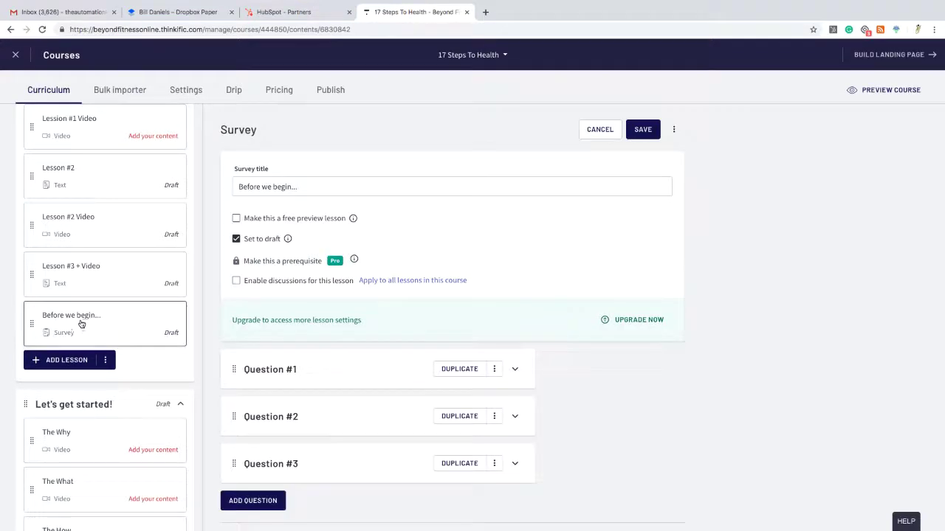
left_click(302, 188)
left_click_drag(299, 186, 226, 186)
type("Su")
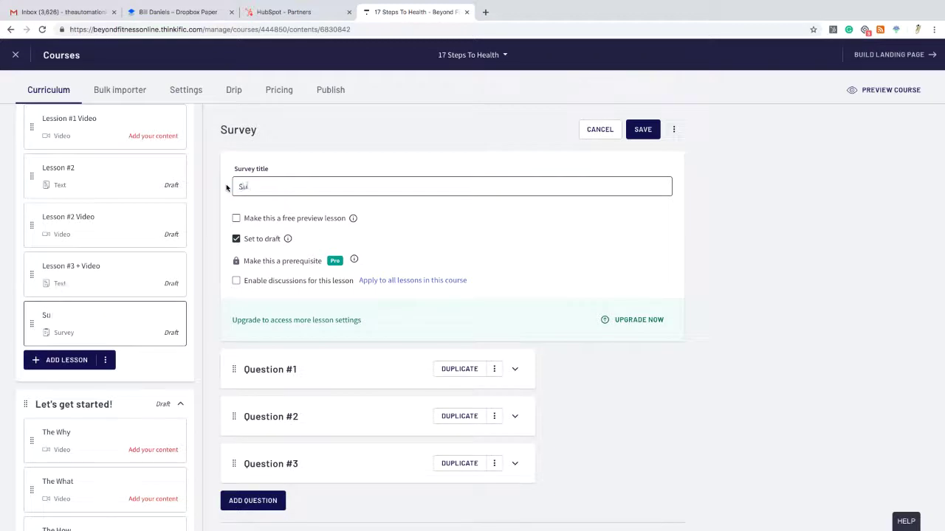
type("rvey Querstion")
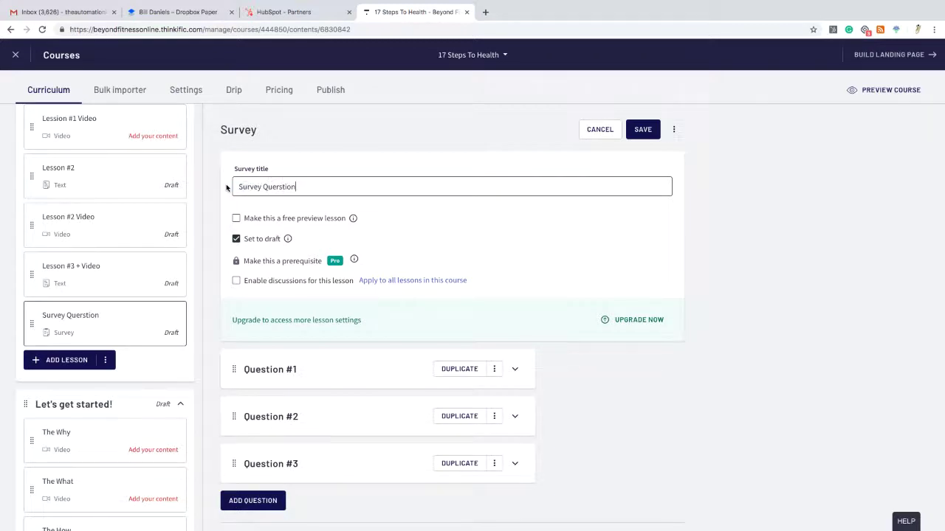
key("BackSpace")
key("BackSpace")
key("BackSpace")
key("BackSpace")
key("BackSpace")
key("BackSpace")
key("BackSpace")
key("BackSpace")
key("BackSpace")
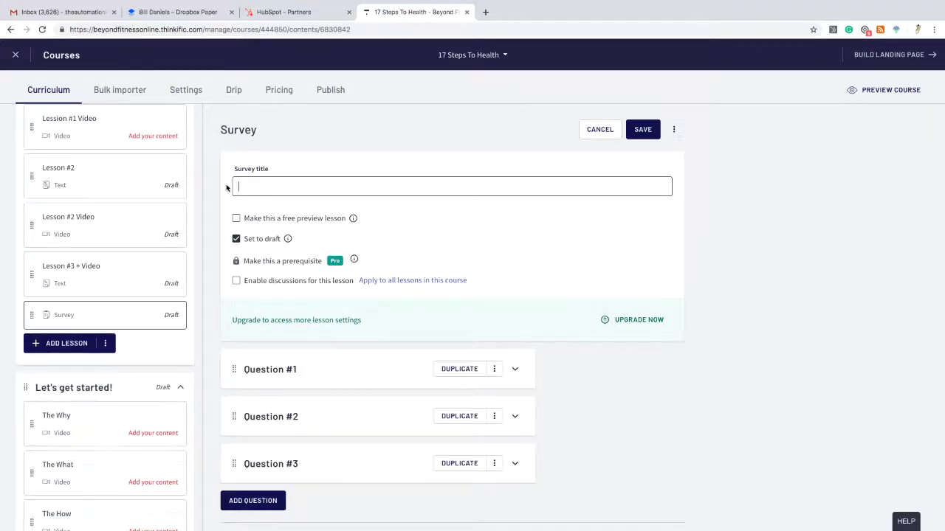
Step: Title the survey "Lesson Questions" and save it
type("Lession Qu")
key("BackSpace")
key("BackSpace")
key("BackSpace")
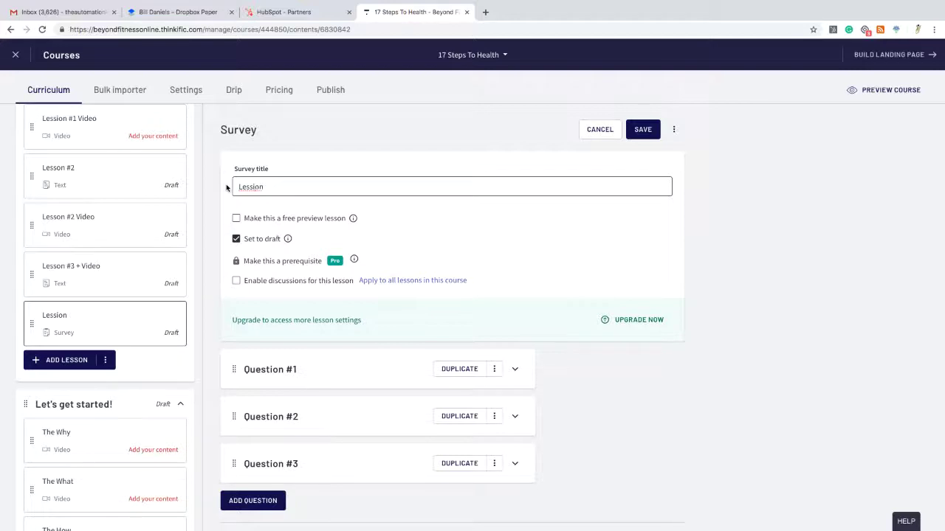
key("BackSpace")
type("on Question")
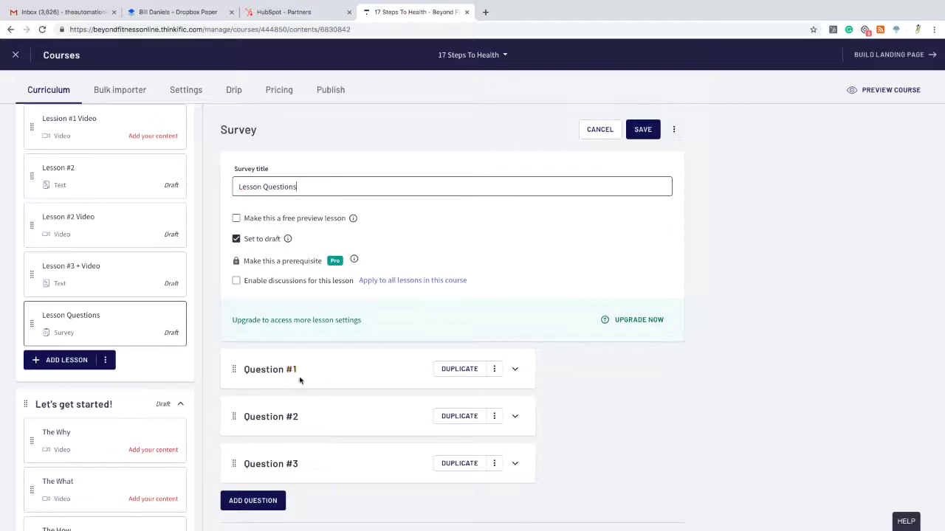
scroll(339, 381, "down", 1)
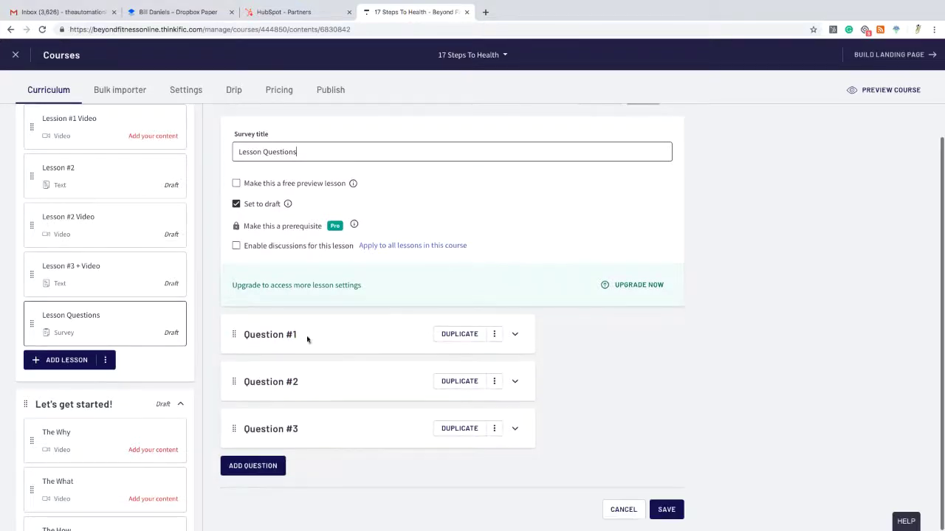
scroll(298, 329, "up", 1)
left_click(653, 131)
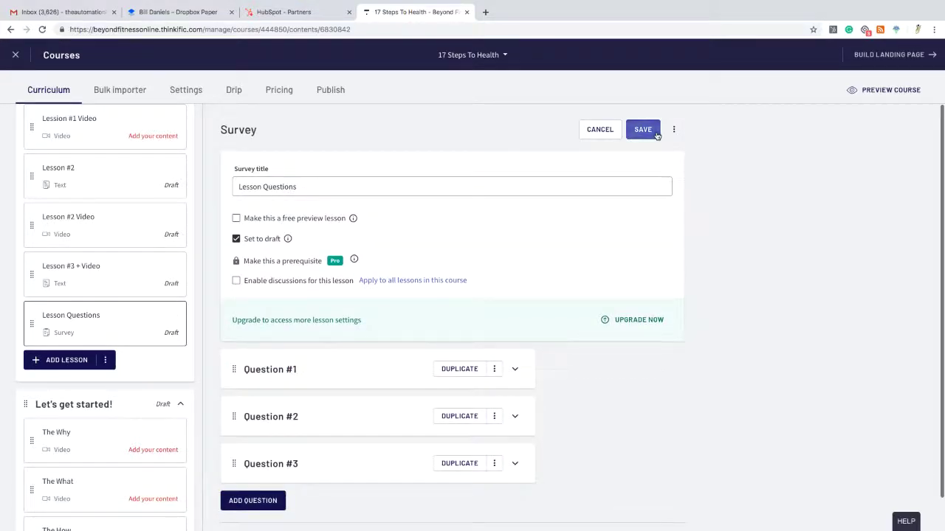
Step: Review Question #1 of the "Lesson Questions" survey, including its question type options and its text
scroll(504, 234, "down", 1)
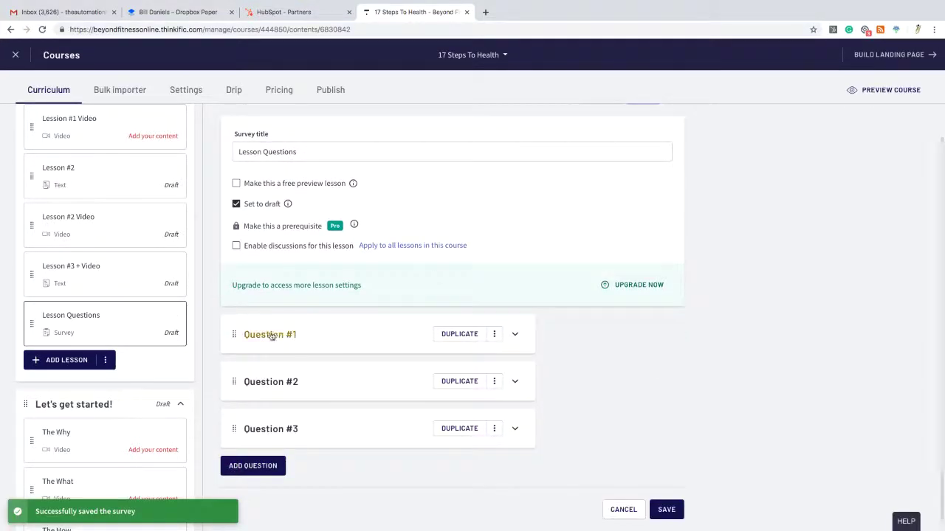
left_click(515, 335)
scroll(514, 333, "down", 4)
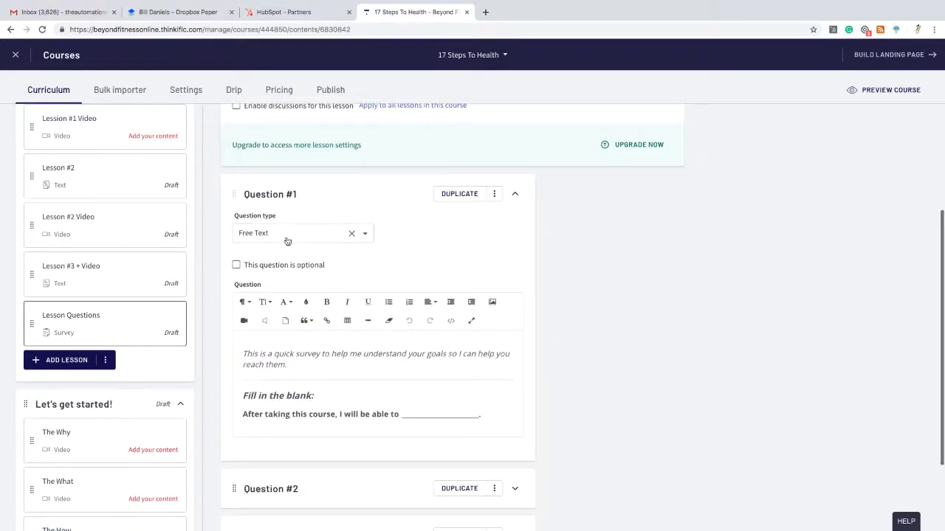
left_click(365, 234)
left_click(364, 237)
scroll(327, 314, "down", 1)
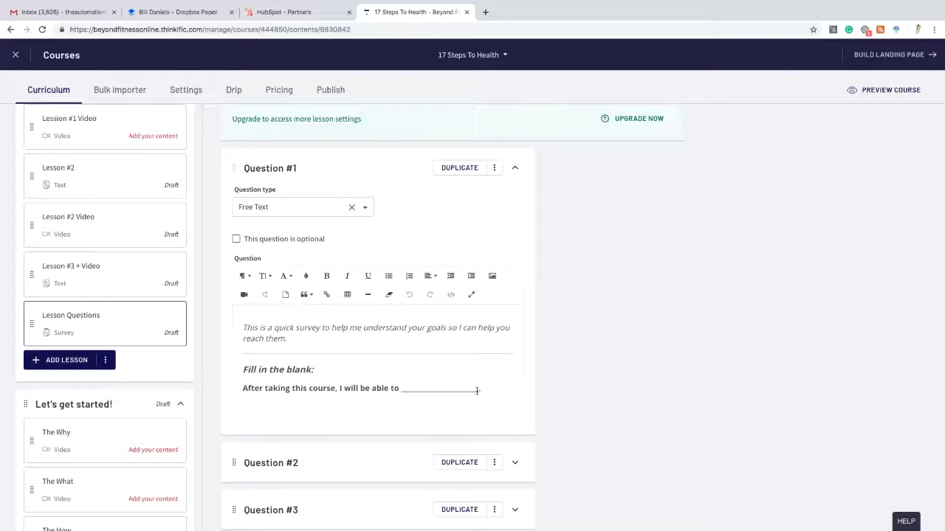
left_click(514, 169)
Step: Review Question #2 of the survey, including its scale labels, question text and answer choices
left_click(515, 381)
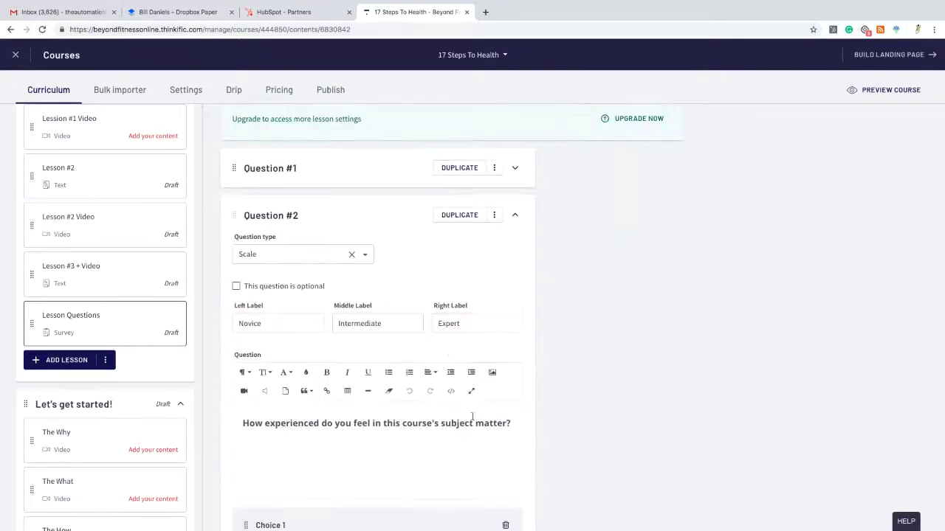
scroll(366, 257, "down", 2)
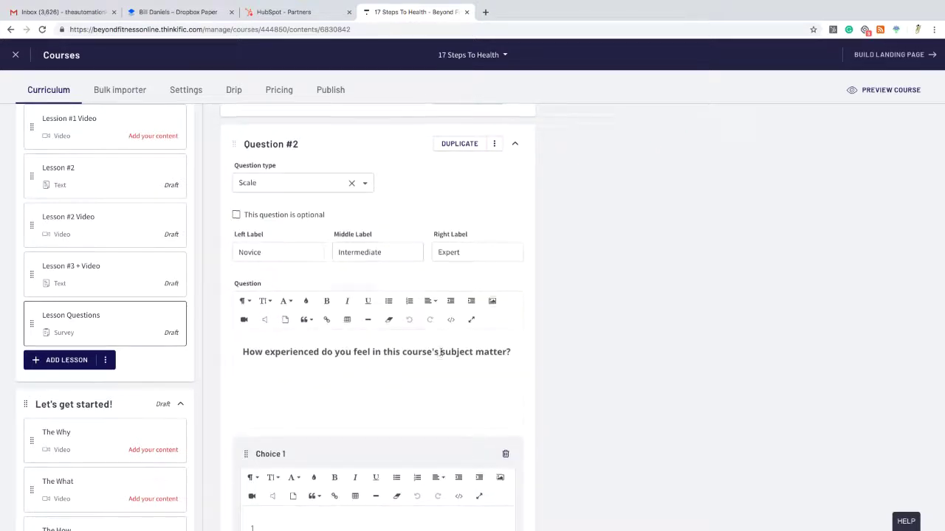
scroll(422, 351, "down", 5)
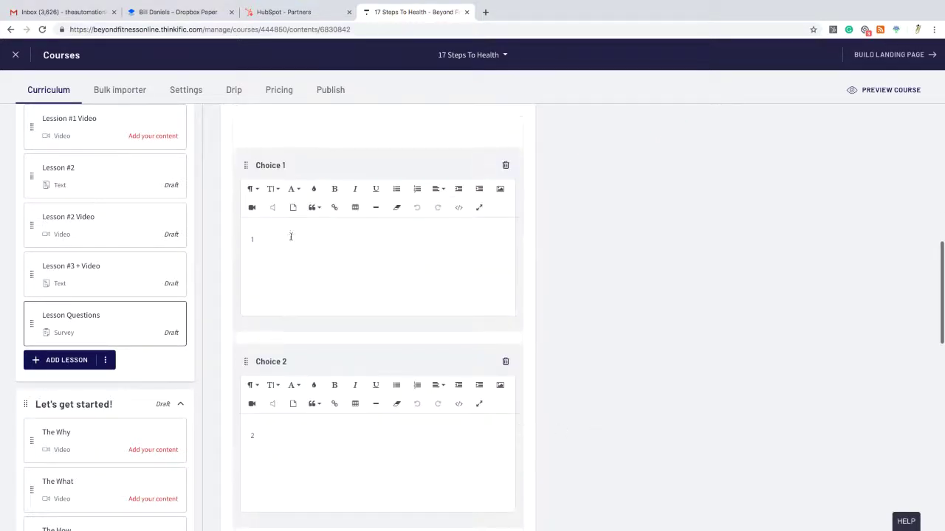
scroll(351, 399, "down", 10)
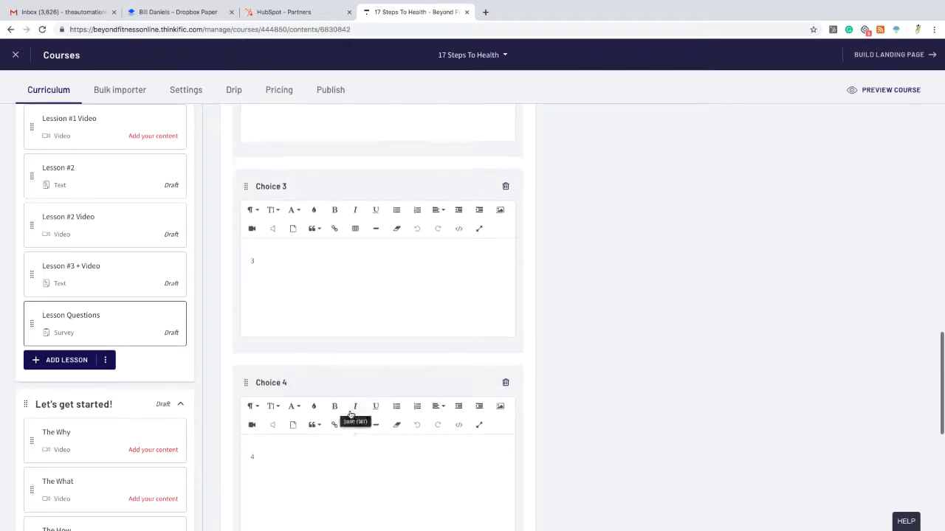
scroll(351, 416, "up", 12)
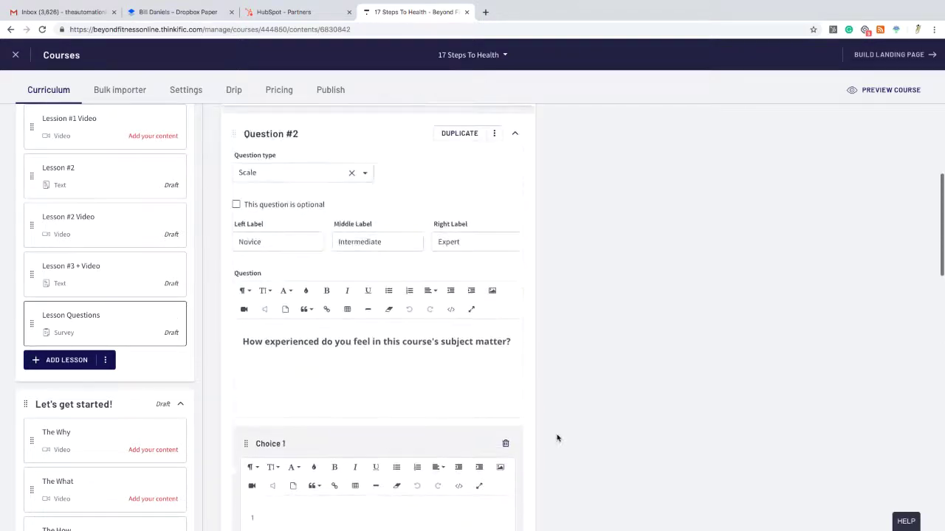
scroll(443, 369, "up", 1)
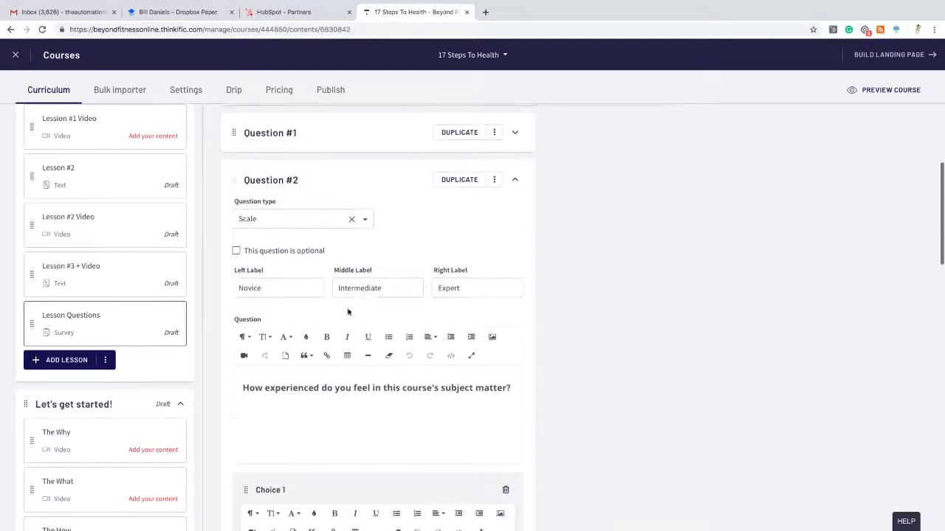
left_click(515, 181)
Step: Review Question #3 of the survey with its question type options, and save the survey
left_click(516, 429)
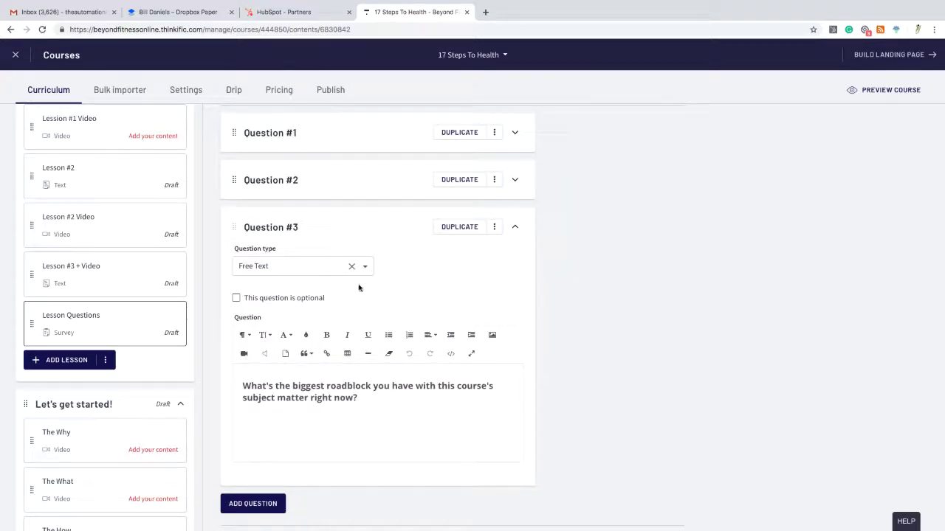
left_click(365, 267)
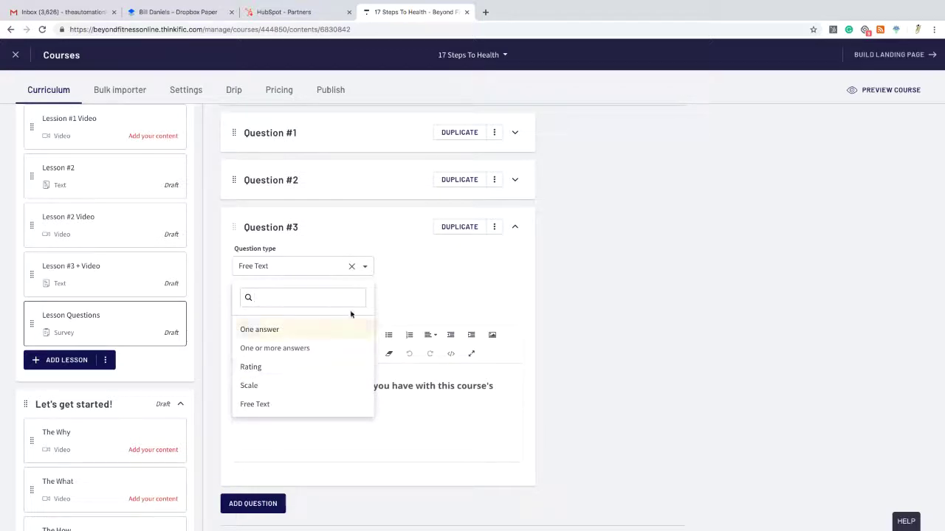
left_click(365, 269)
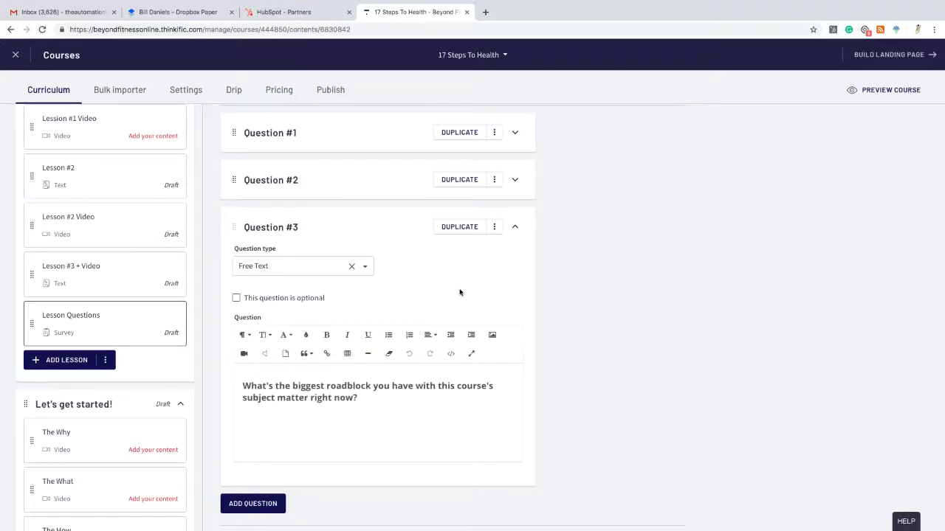
scroll(459, 292, "up", 3)
left_click(655, 127)
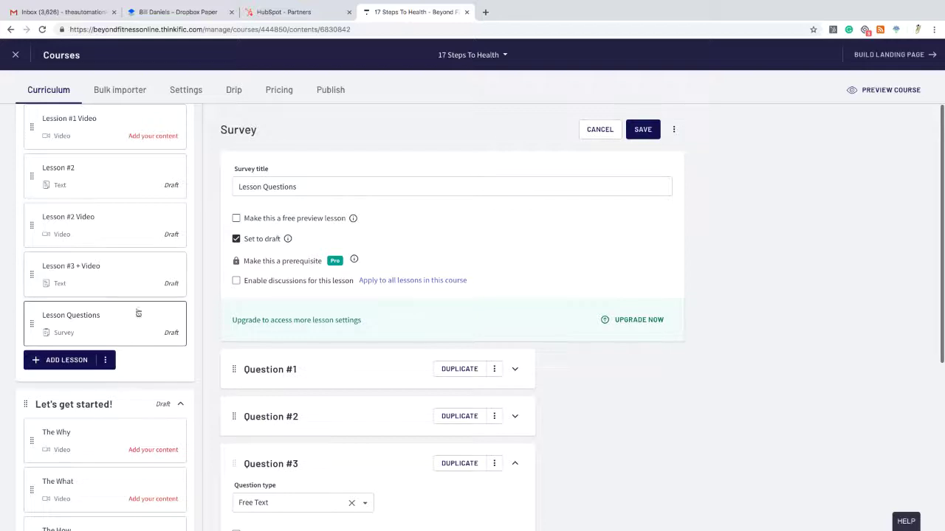
left_click(673, 130)
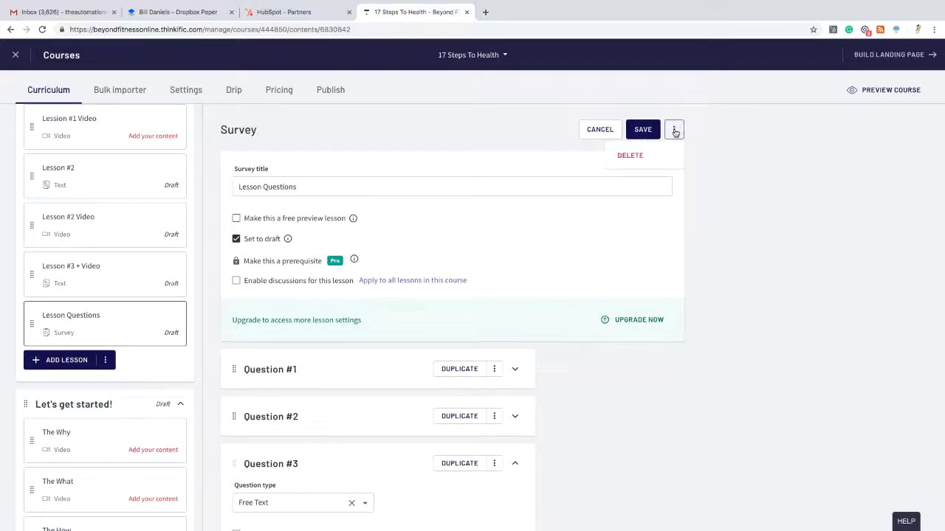
left_click(475, 137)
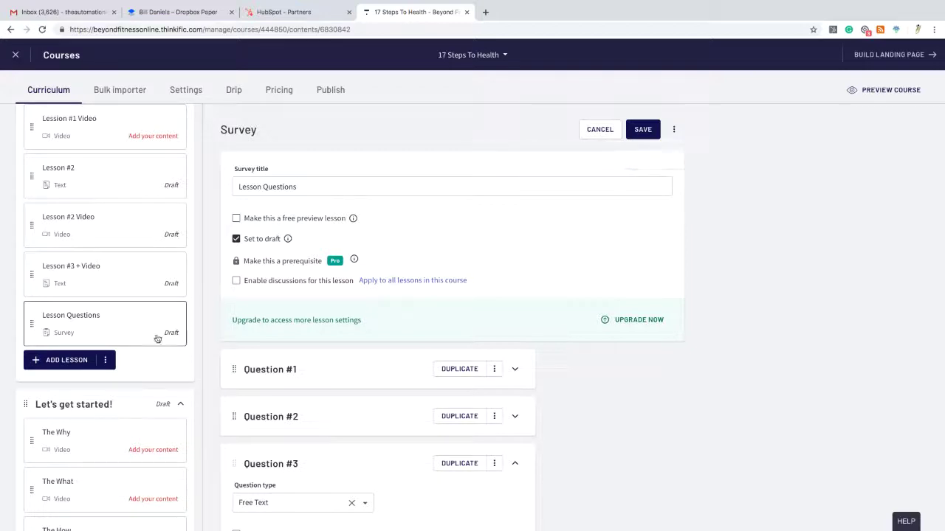
Step: Delete the "Let's get started!" chapter together with its lessons
scroll(118, 325, "down", 1)
scroll(117, 323, "down", 1)
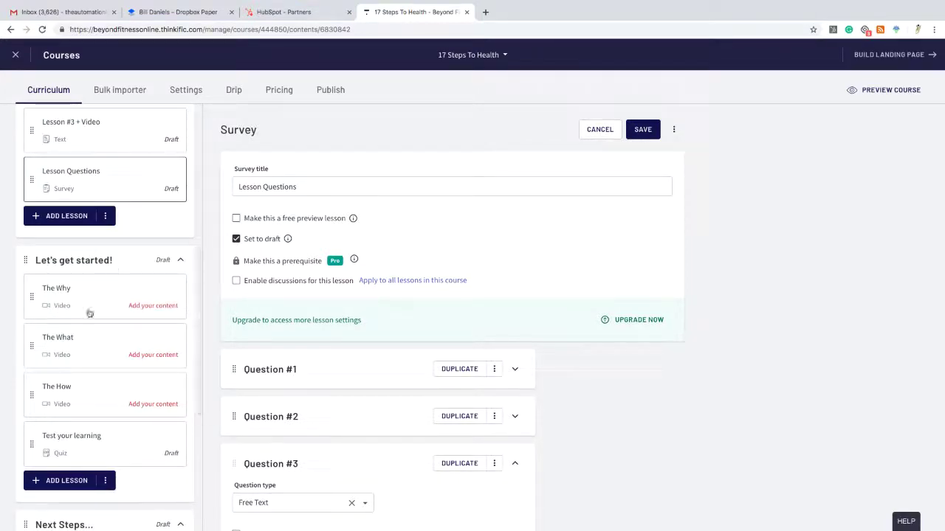
left_click(181, 260)
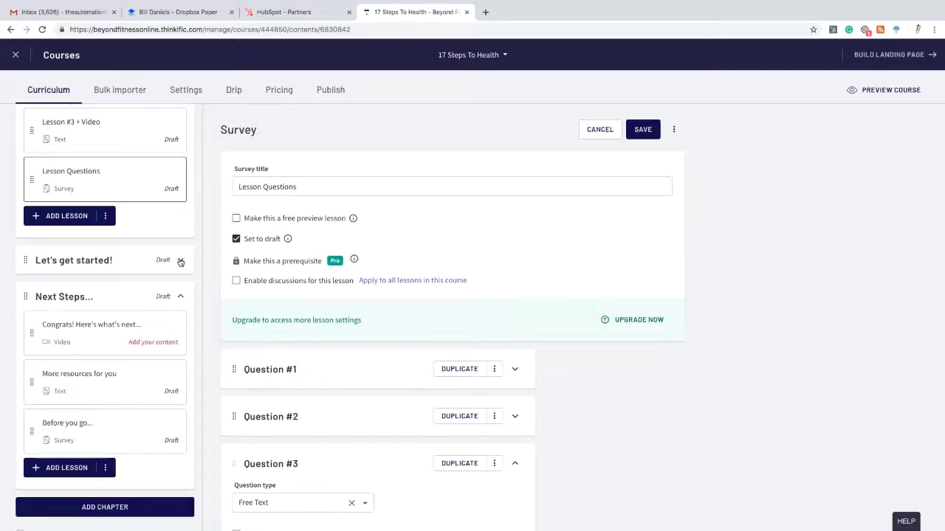
left_click(92, 264)
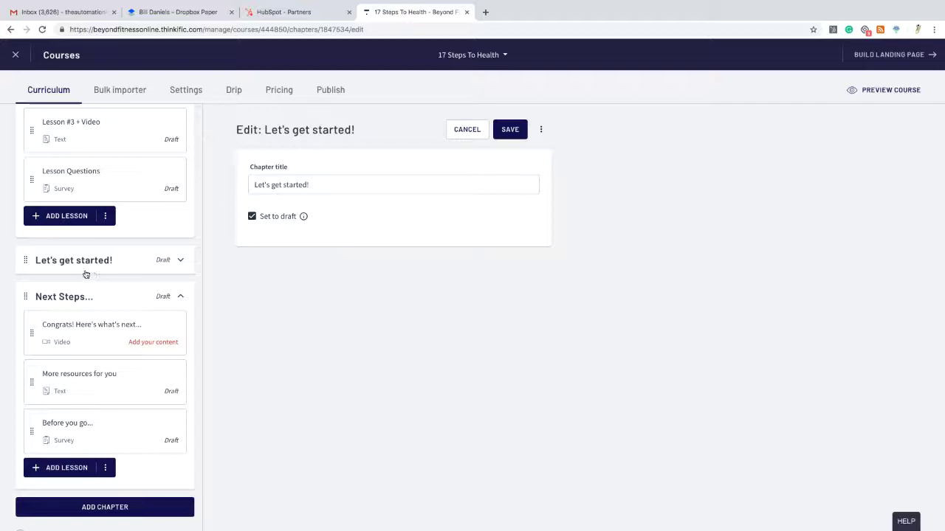
left_click(180, 261)
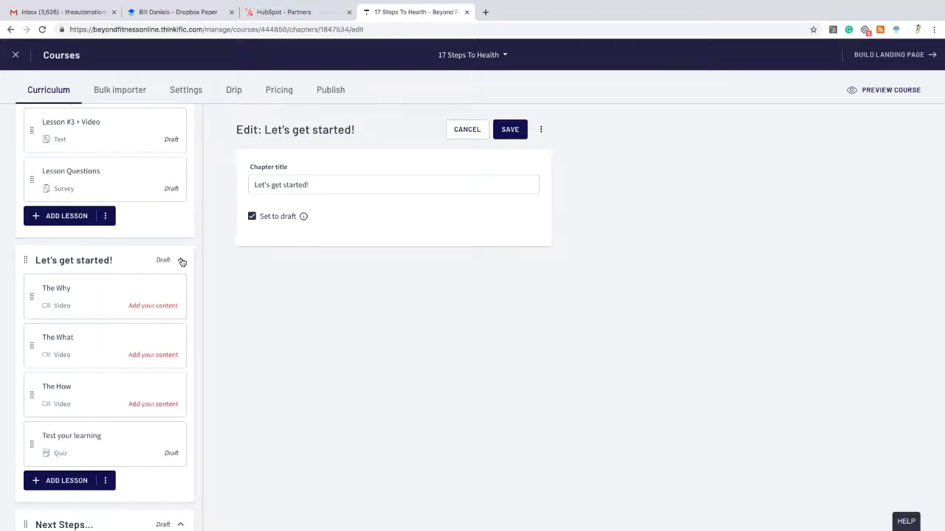
left_click(181, 262)
left_click(181, 262)
left_click(180, 262)
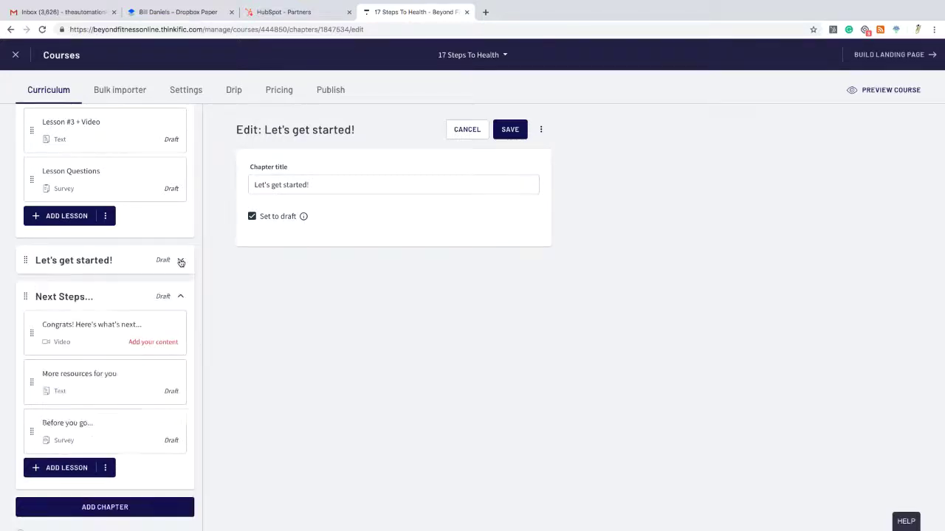
left_click(541, 130)
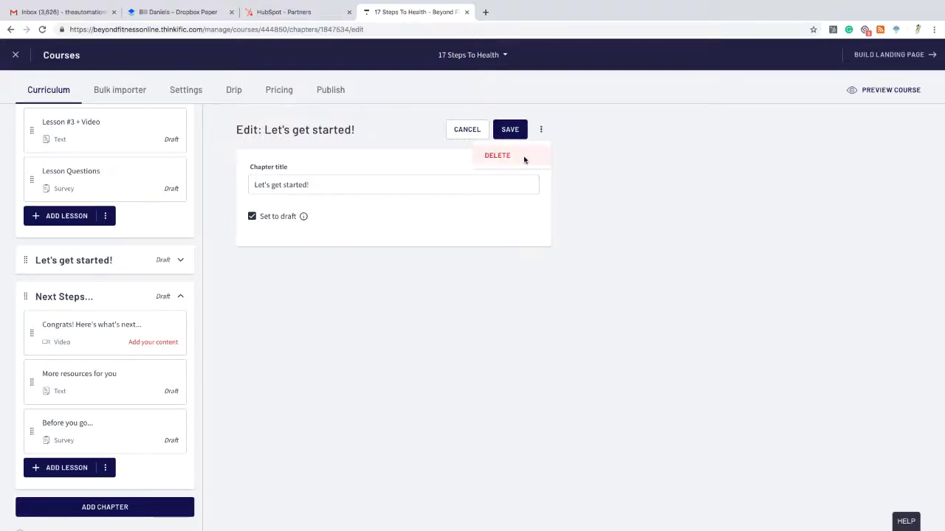
left_click(524, 159)
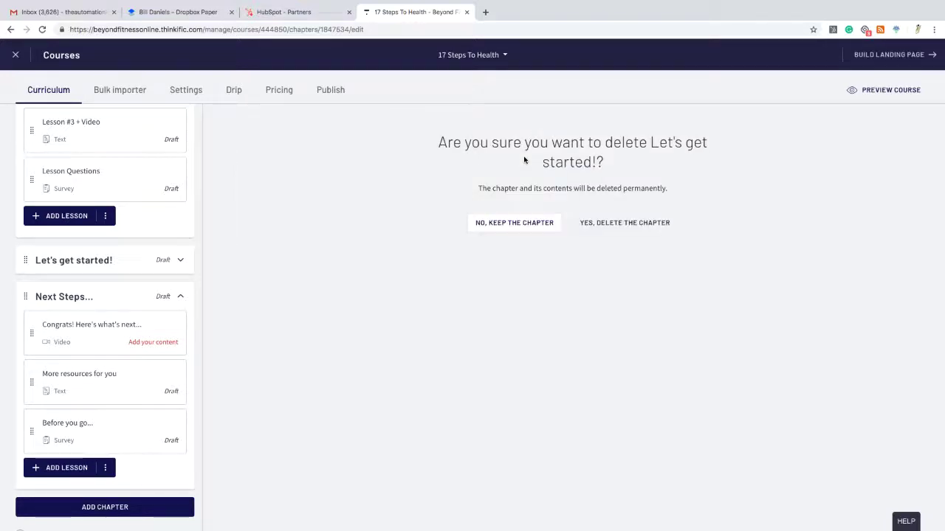
left_click(620, 224)
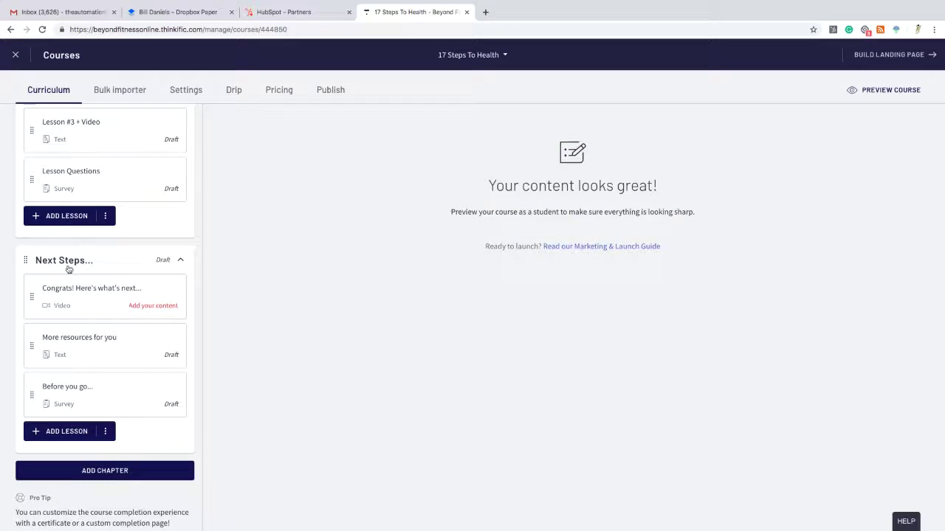
Step: Rename the "Welcome to the course!" chapter as "Lesson 1-3" and save it
scroll(69, 270, "up", 5)
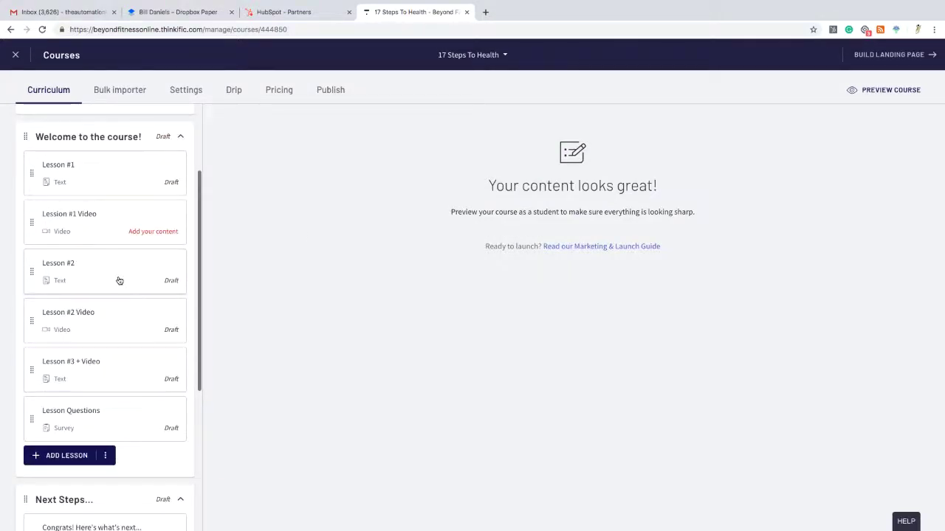
scroll(119, 281, "up", 1)
left_click(88, 205)
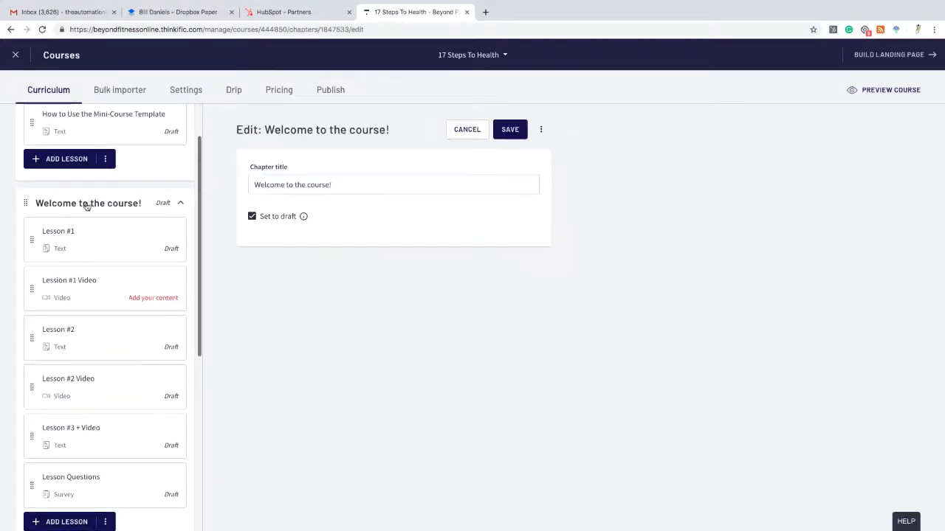
scroll(69, 205, "up", 1)
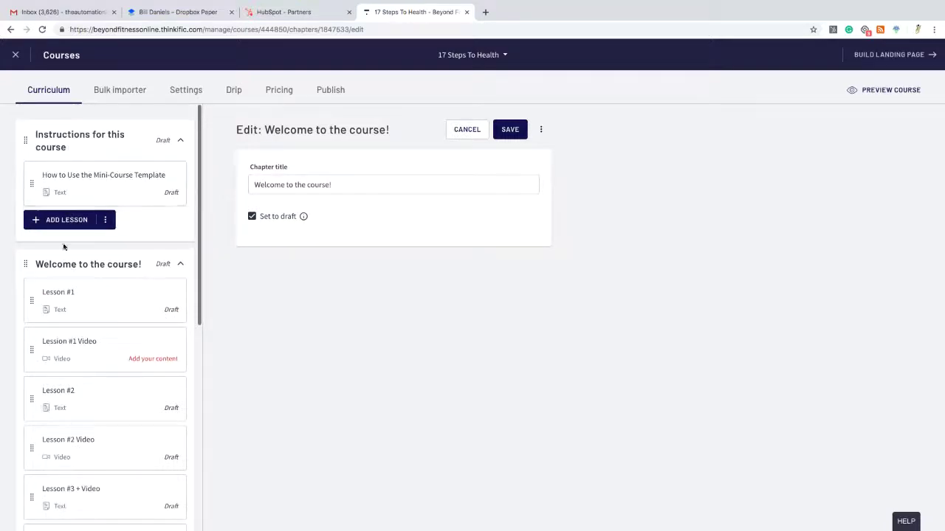
left_click(279, 185)
key("ctrl+a")
type("Le")
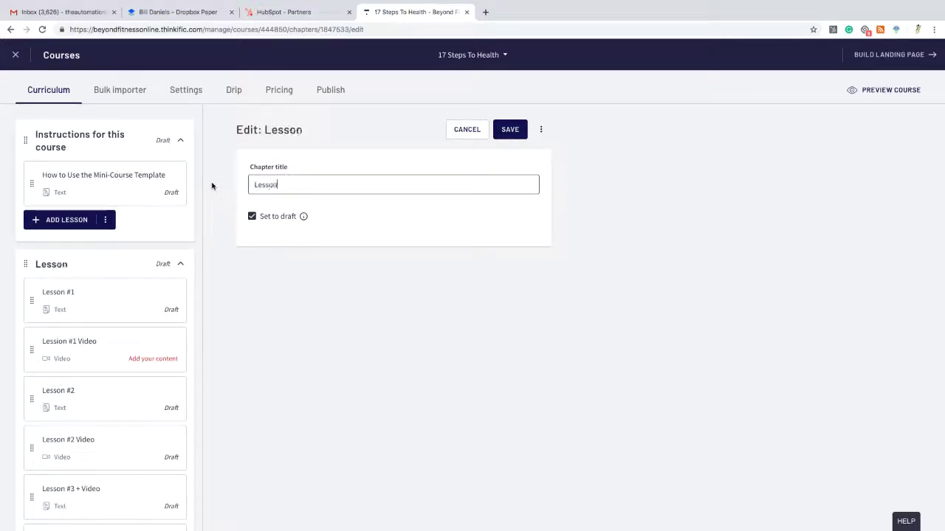
type("-3")
left_click(513, 137)
Step: Rename the "Next Steps..." chapter as "Lesson 3-5" and save it
scroll(126, 301, "down", 4)
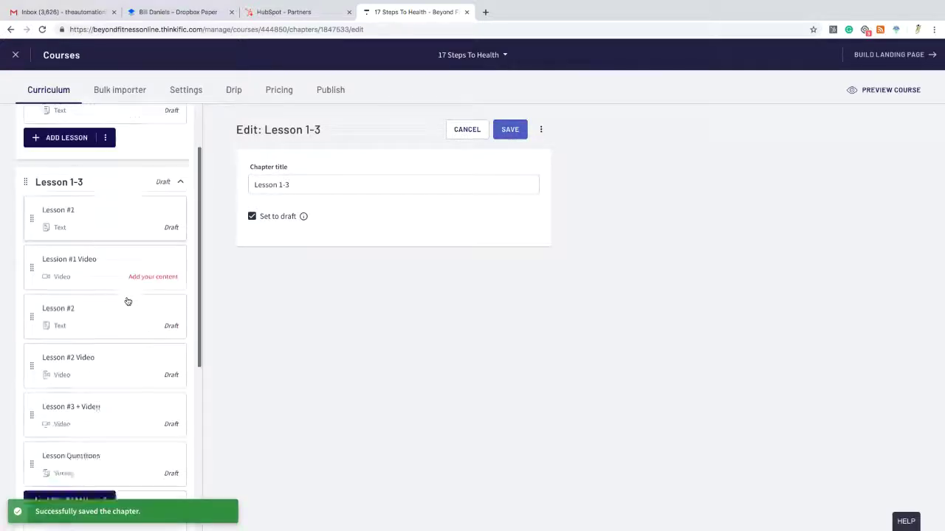
scroll(121, 299, "down", 1)
left_click(50, 302)
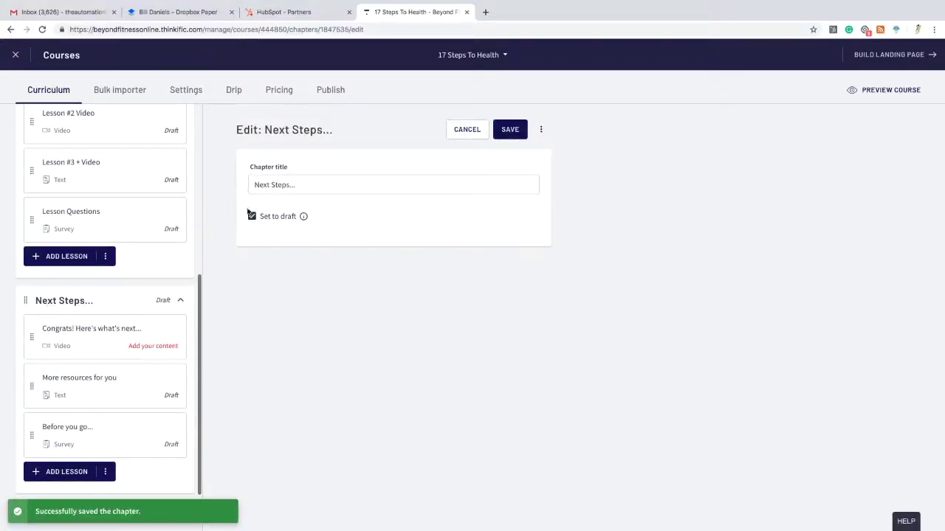
left_click(269, 185)
triple_click(270, 184)
type("Lesson ")
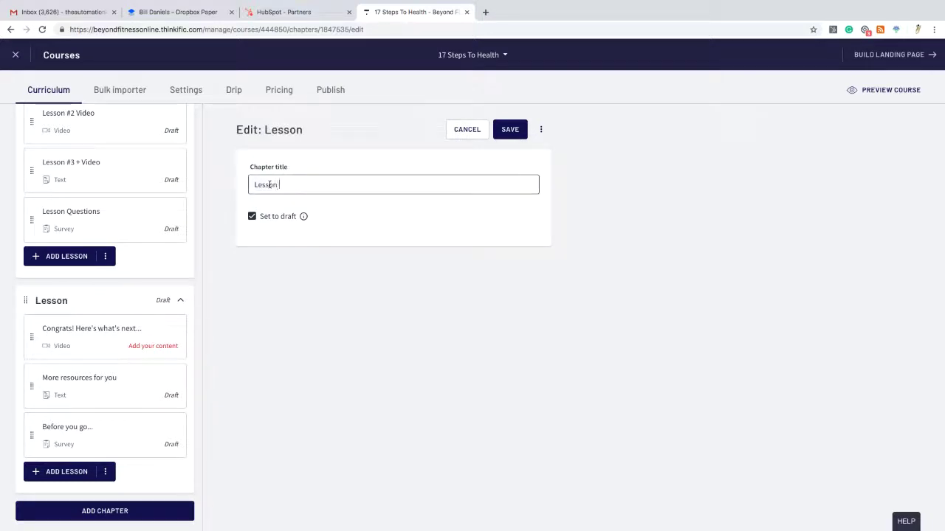
type("3-5")
left_click(509, 131)
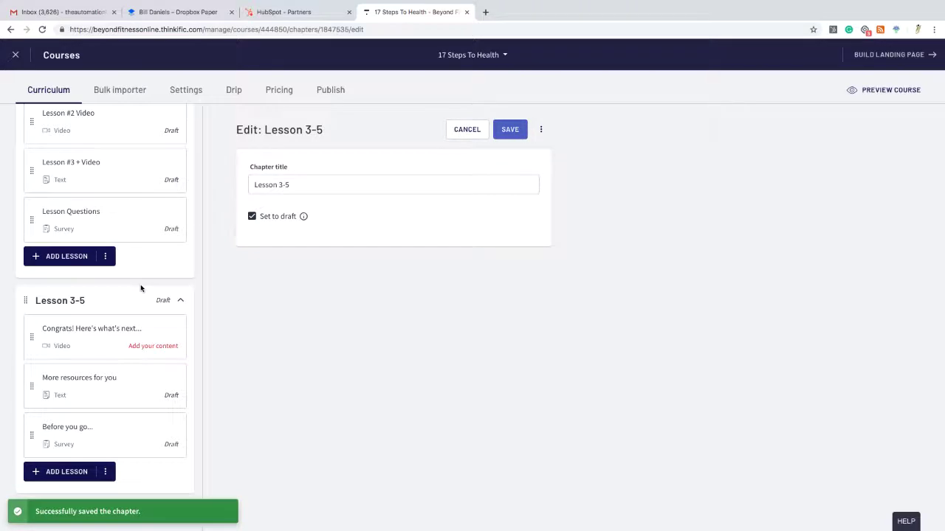
Step: Open the text lesson "Lesson #1" in the "Lesson 1-3" chapter, check the font size options for its content, and save the lesson
scroll(140, 284, "down", 1)
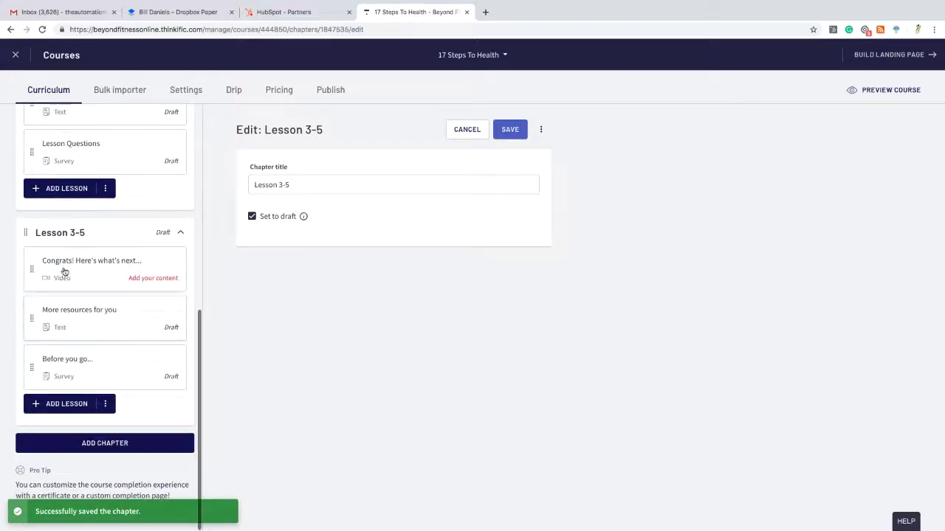
scroll(160, 343, "up", 4)
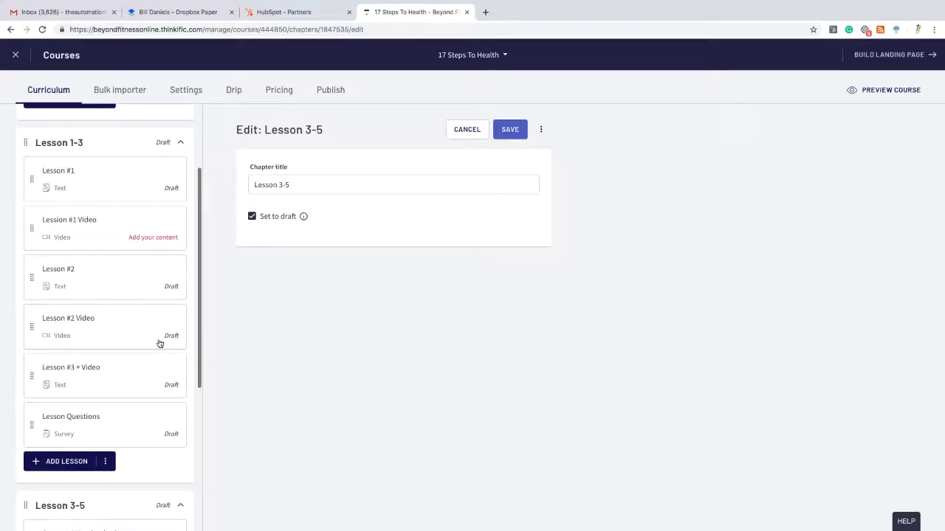
scroll(140, 295, "up", 1)
left_click(103, 221)
scroll(432, 322, "down", 1)
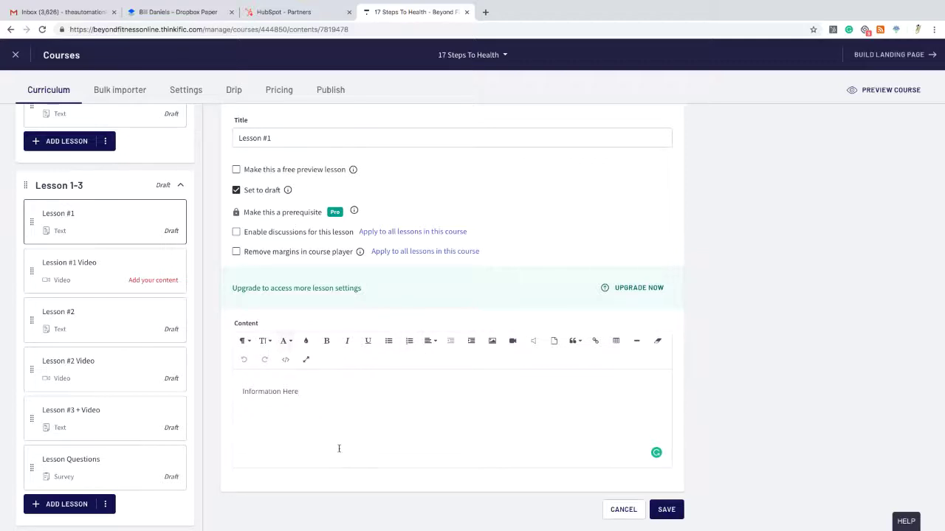
left_click(270, 343)
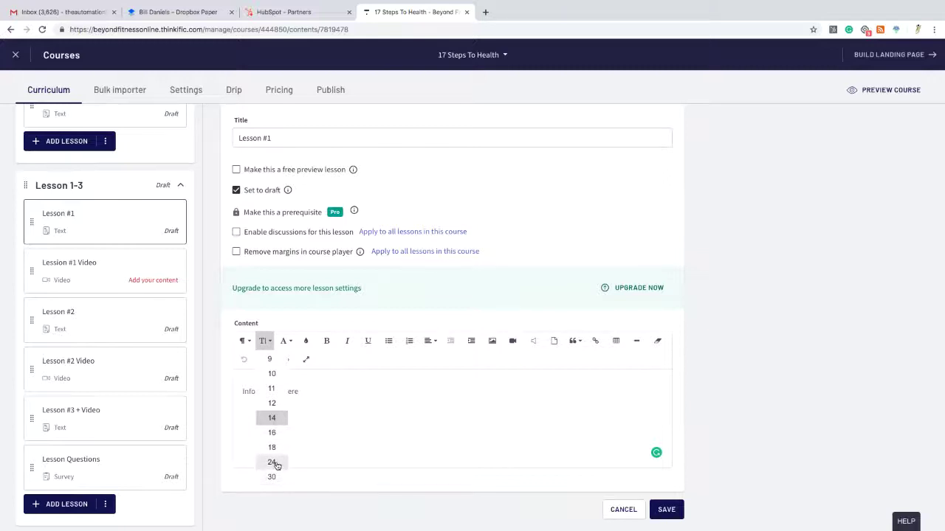
left_click(318, 400)
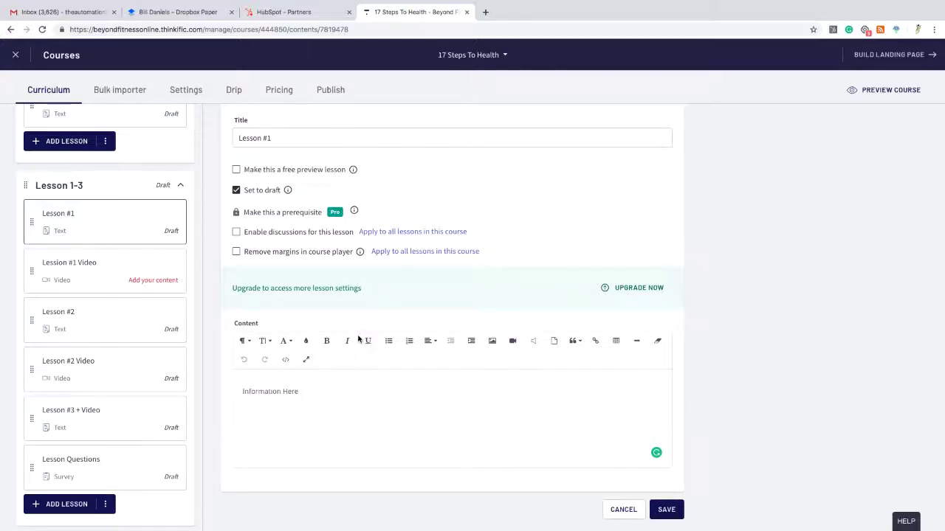
left_click(665, 510)
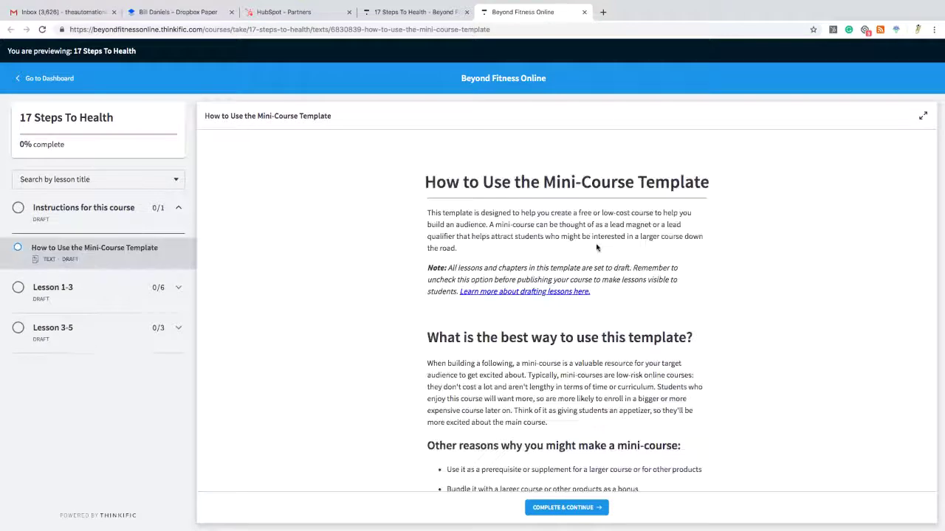
Step: In the course preview, expand the "Lesson 1-3" chapter, view "Lession #1 Video" and "Lesson #2", and return to the curriculum editor
left_click(178, 289)
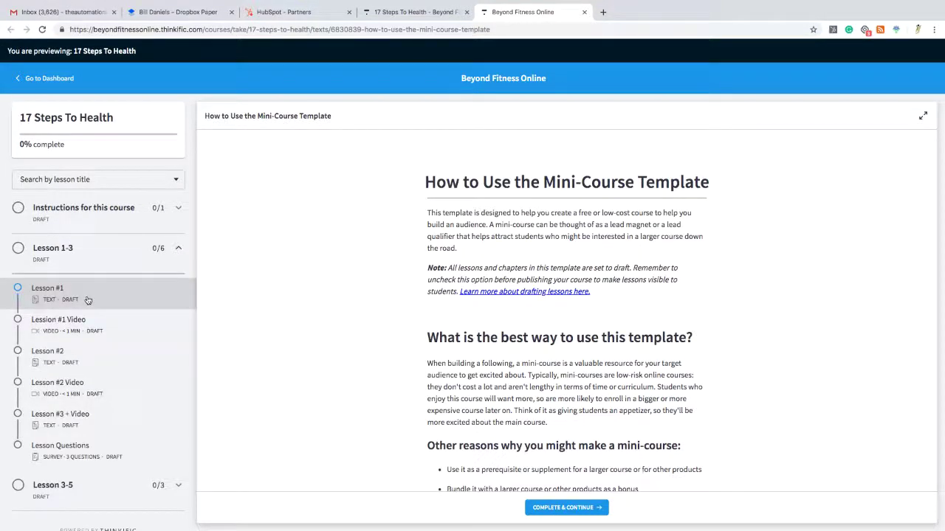
left_click(95, 327)
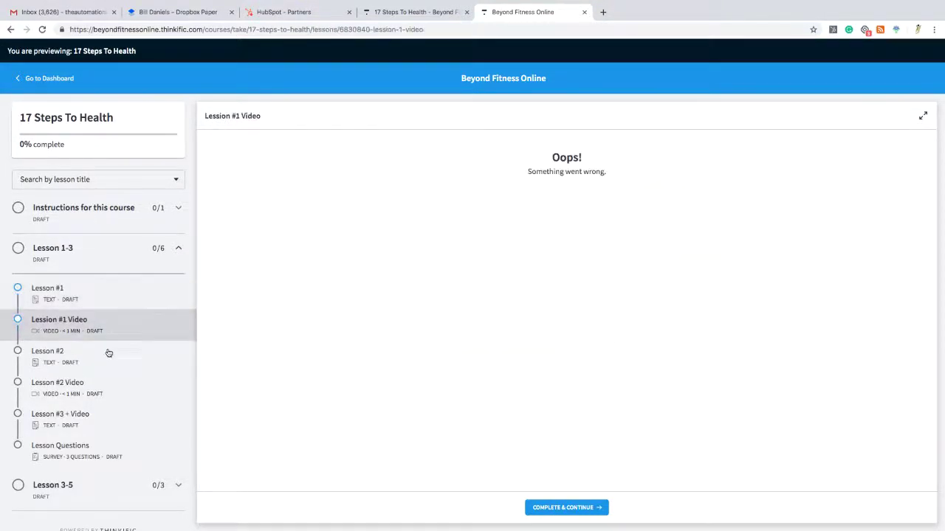
left_click(109, 354)
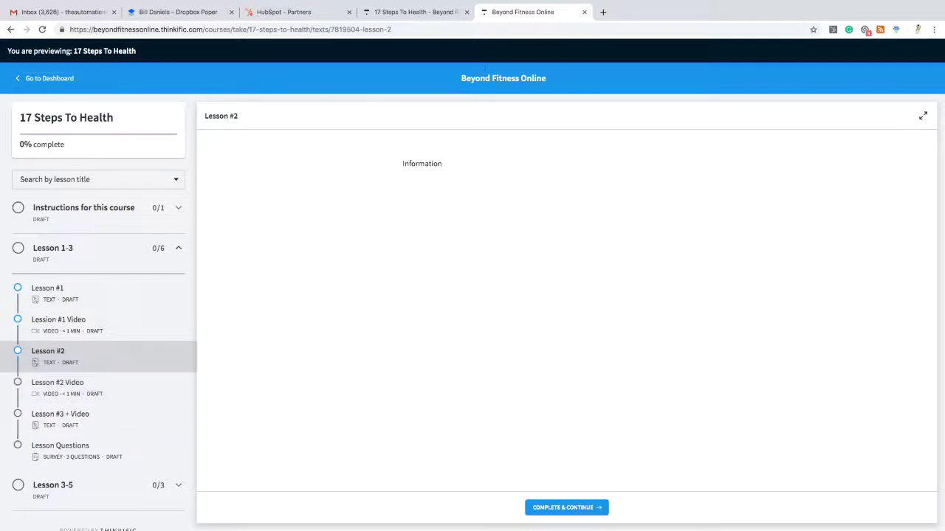
left_click(434, 15)
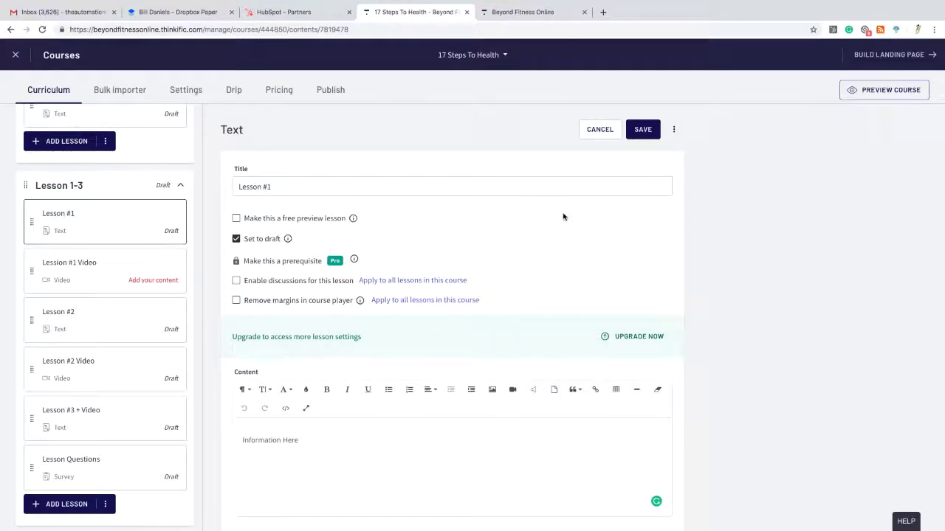